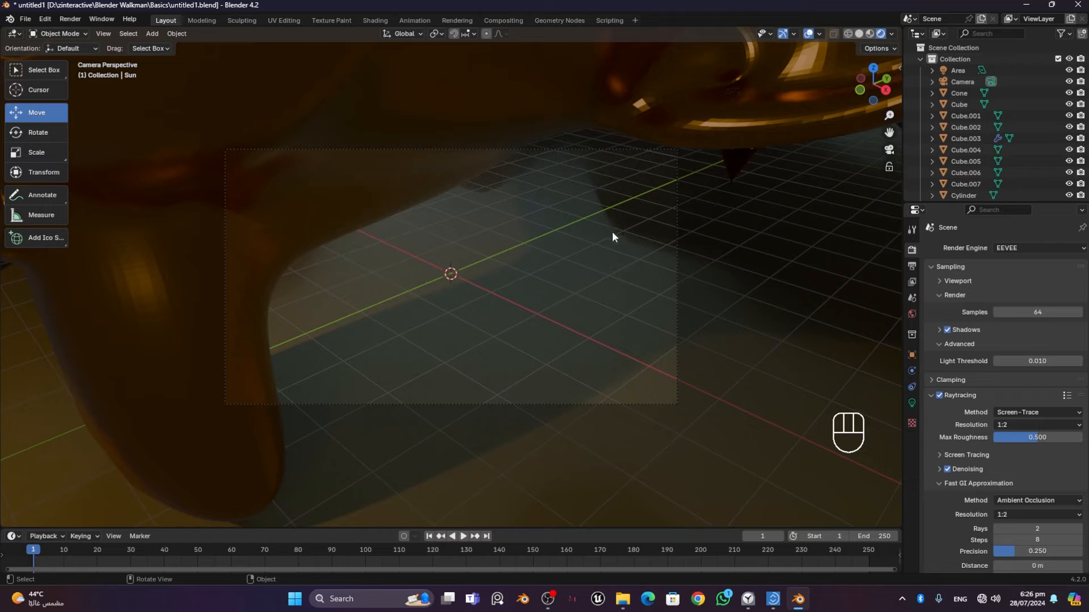
Step: Select the scene's camera object and check its current framing through the camera view
click(888, 151)
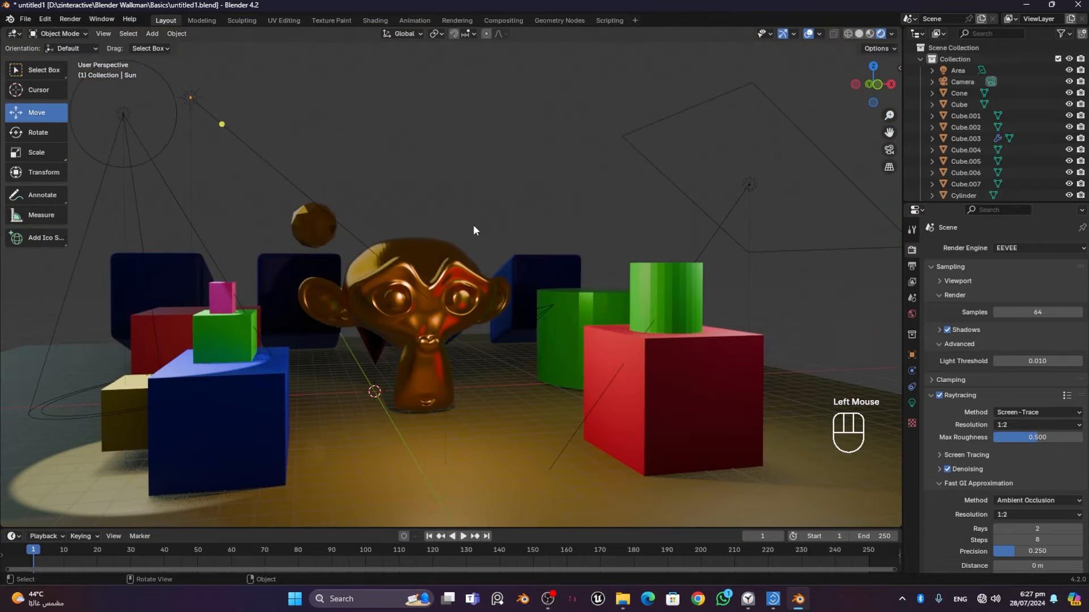
middle_drag(472, 225, 530, 308)
click(522, 306)
scroll(560, 276, up, 2)
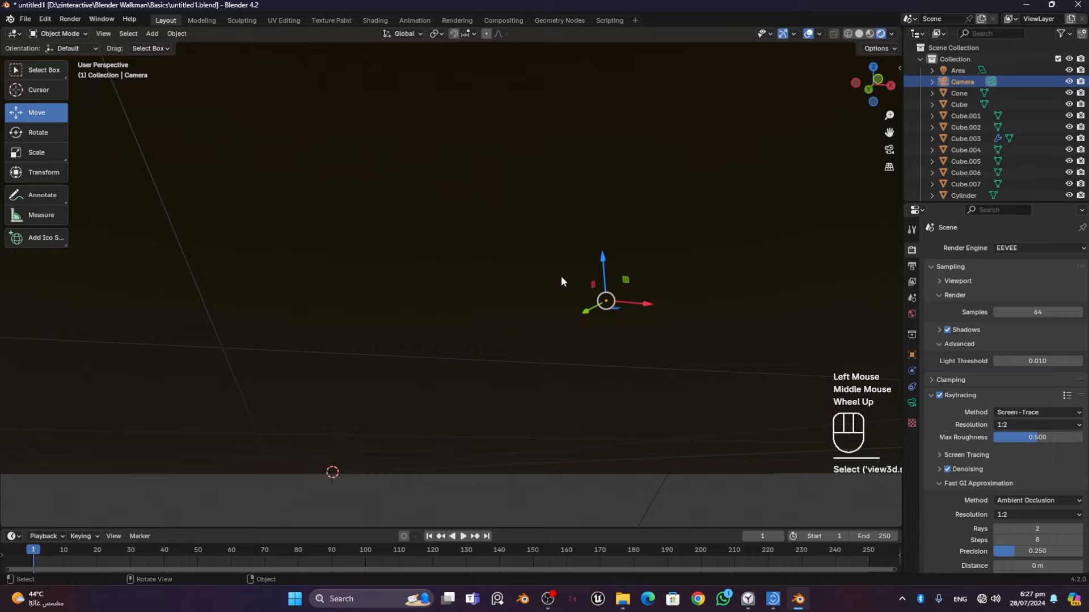
scroll(561, 278, down, 2)
shift+middle_drag(601, 266, 570, 316)
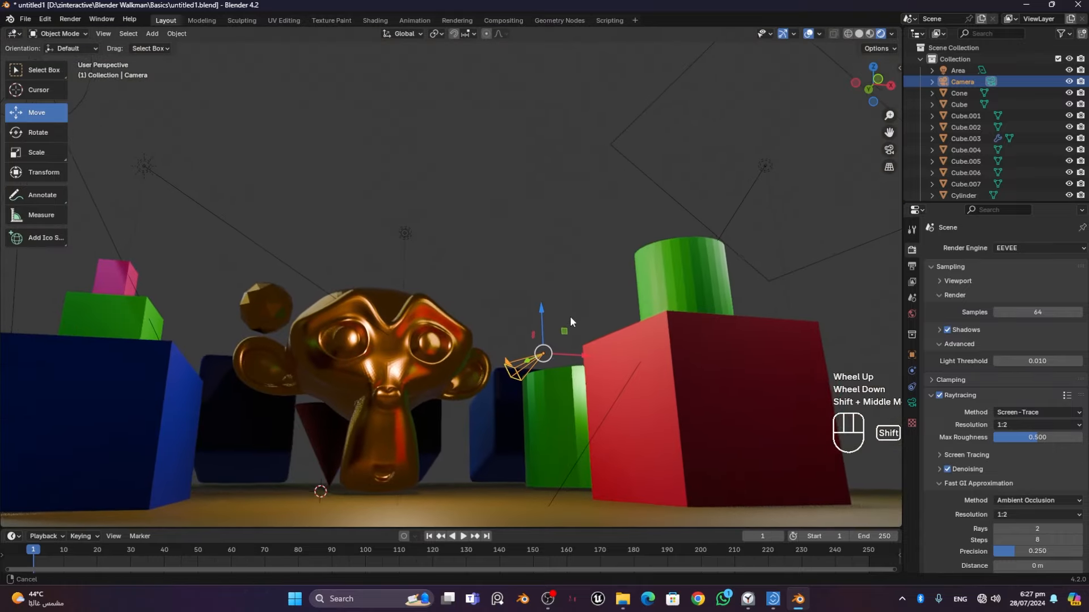
scroll(516, 400, up, 2)
shift+middle_drag(516, 399, 566, 302)
middle_drag(501, 329, 408, 353)
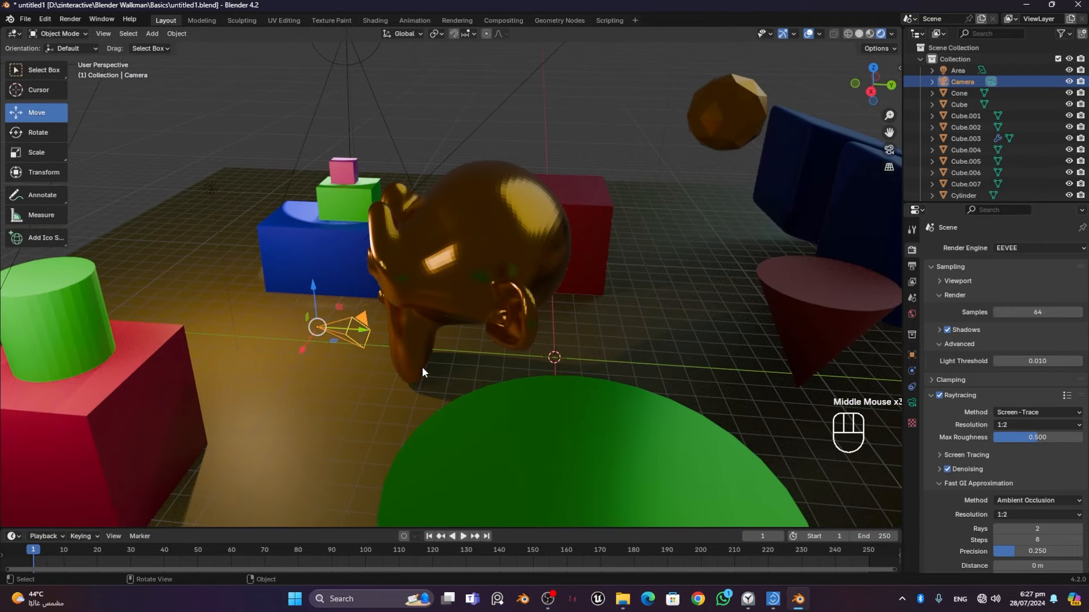
click(889, 150)
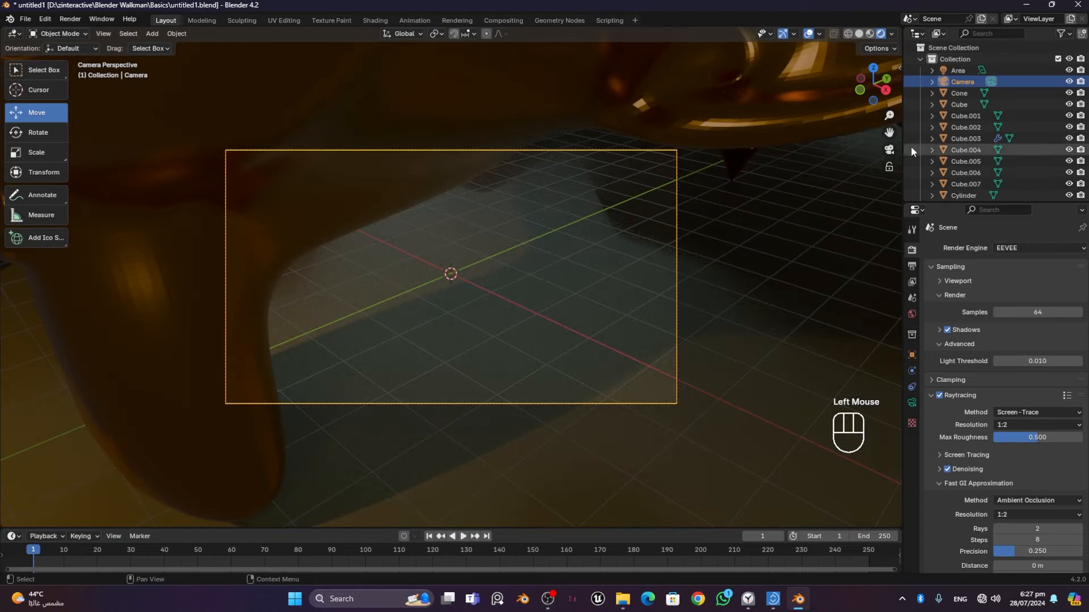
click(890, 150)
Step: Move the camera to a new position near the floor in front of the monkey head
middle_drag(316, 369, 504, 362)
drag(585, 370, 435, 349)
drag(423, 300, 399, 424)
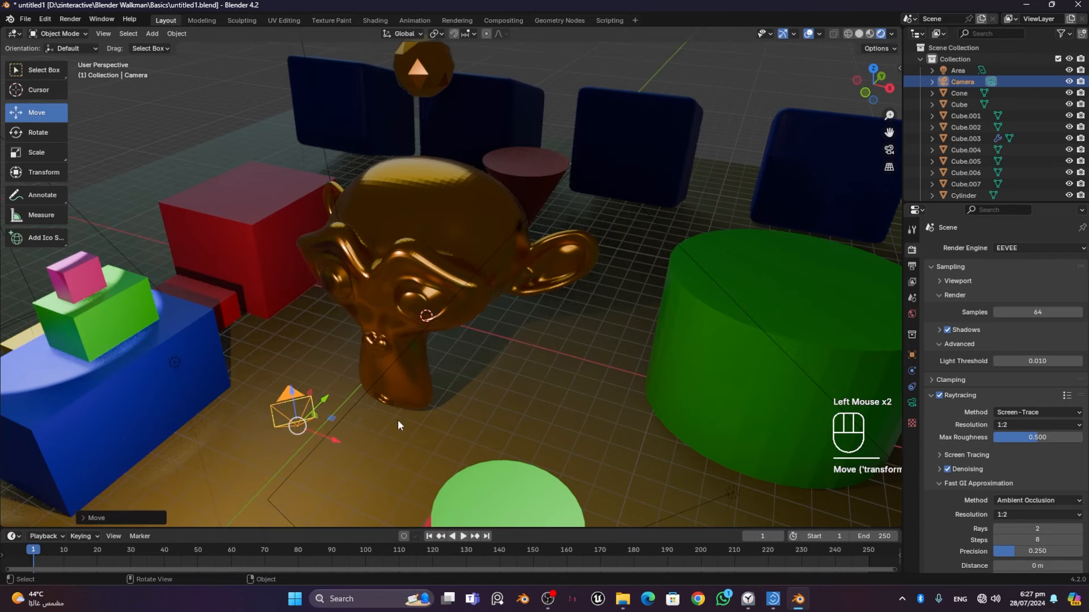
Step: Rotate the camera about the global Z axis and tilt it upward about the global X axis
key(r)
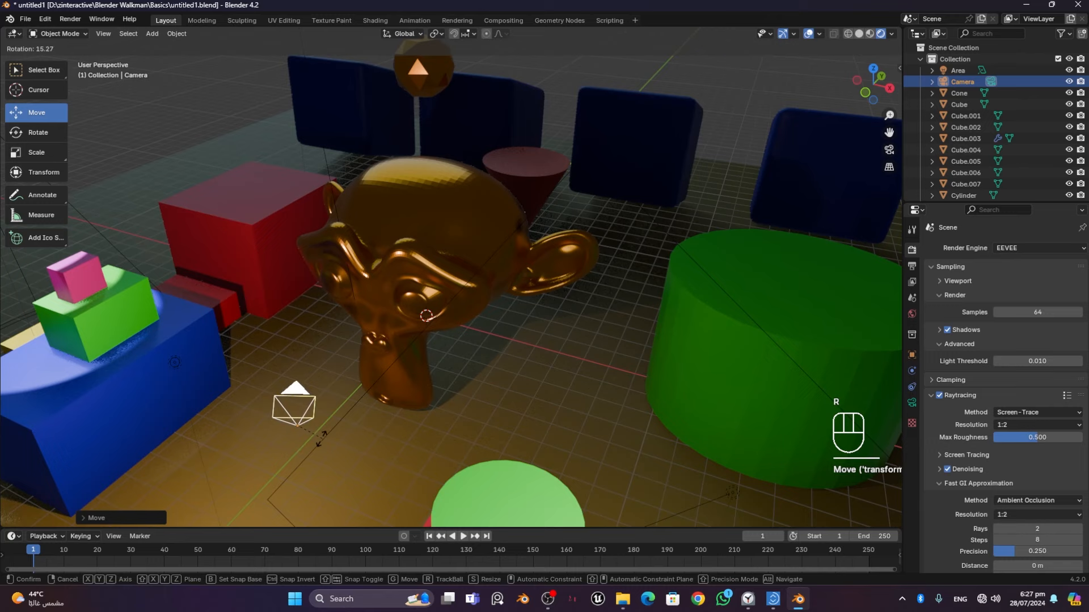
key(z)
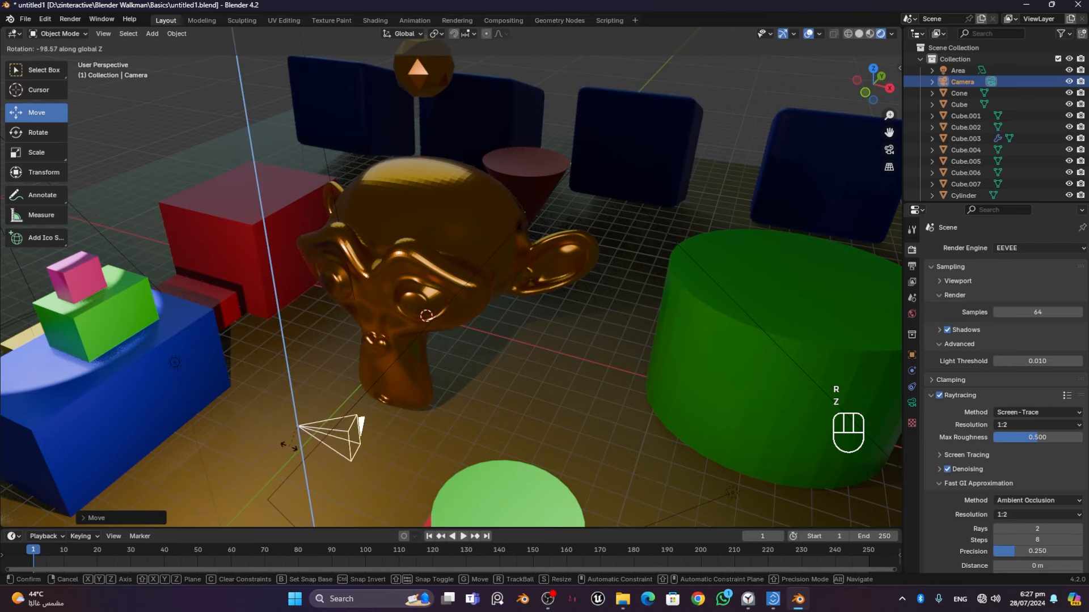
click(317, 445)
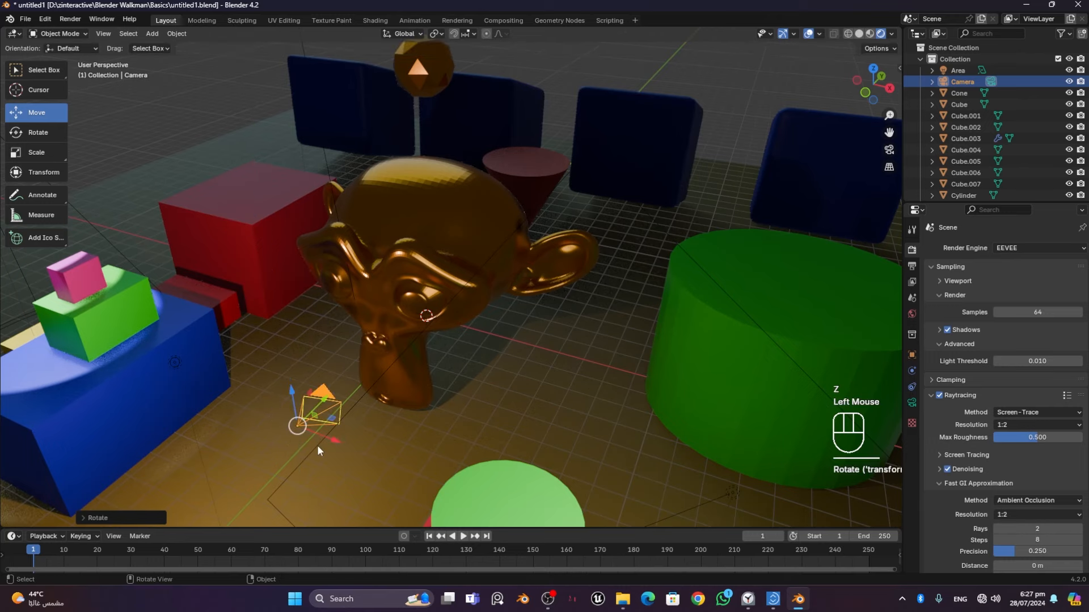
key(r)
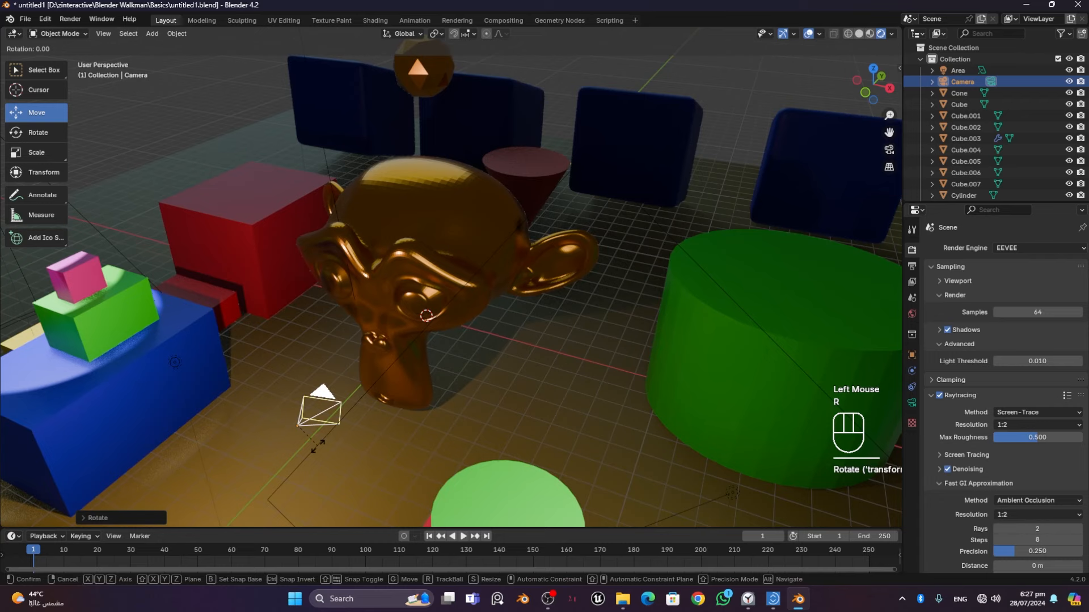
key(y)
key(x)
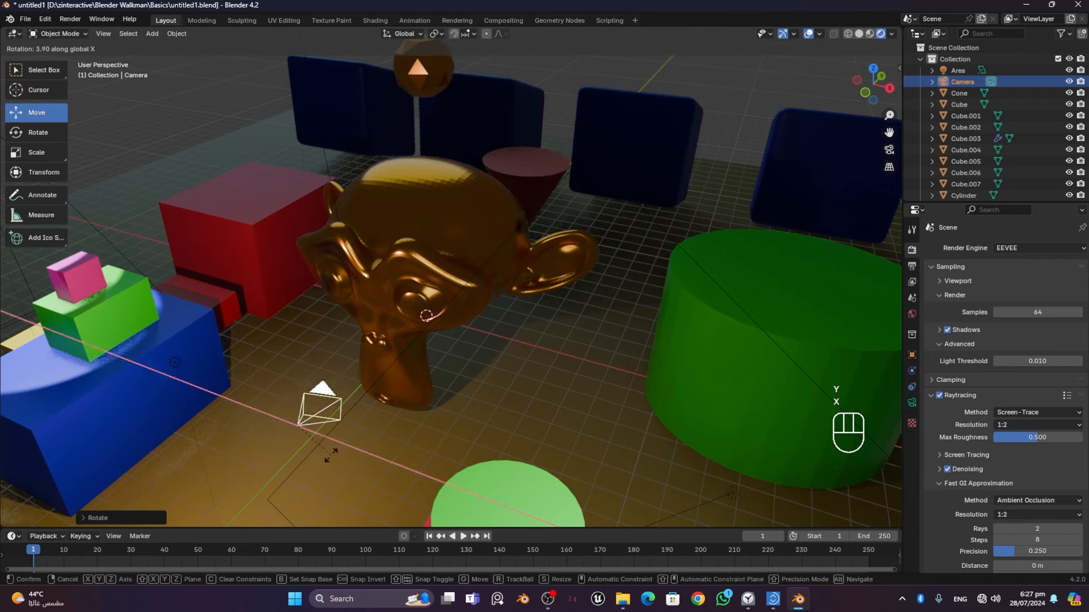
click(340, 445)
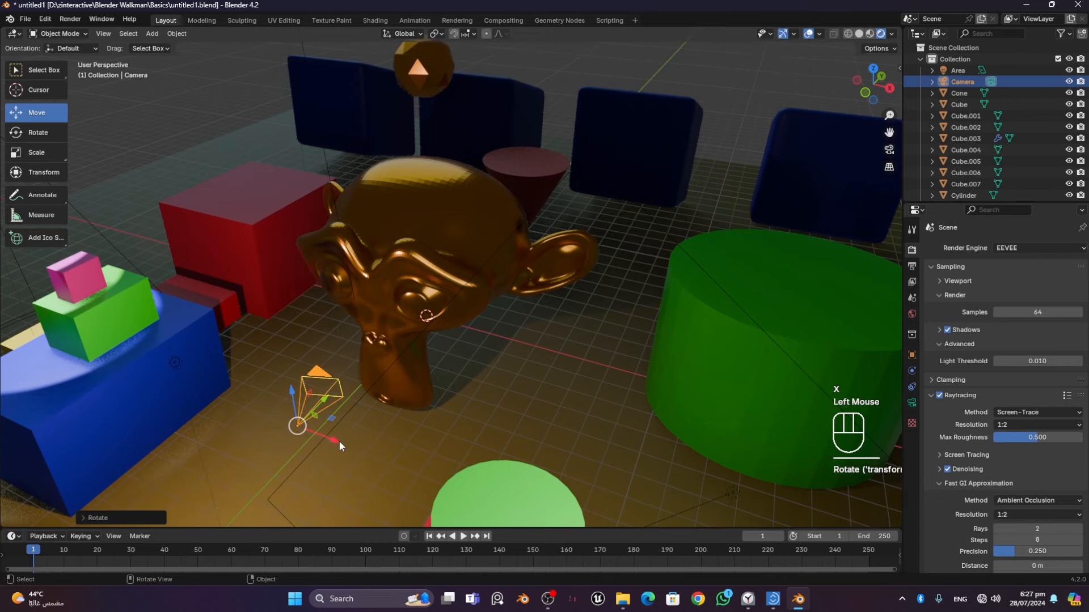
Step: Shift the camera sideways along the X axis and check its framing of the monkey head through the camera view
drag(339, 441, 368, 449)
middle_drag(368, 449, 381, 417)
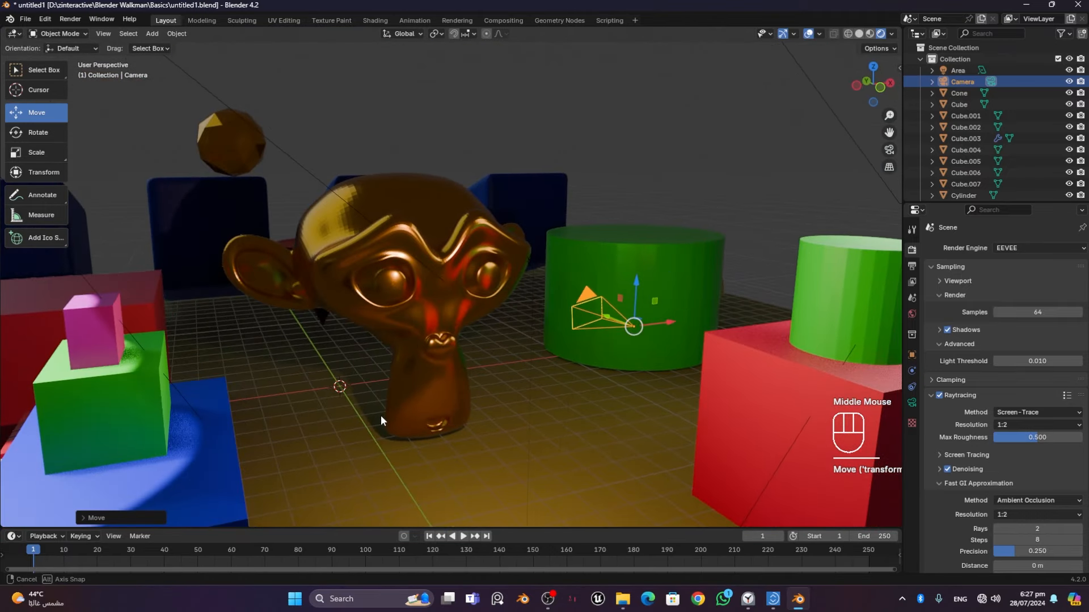
click(889, 151)
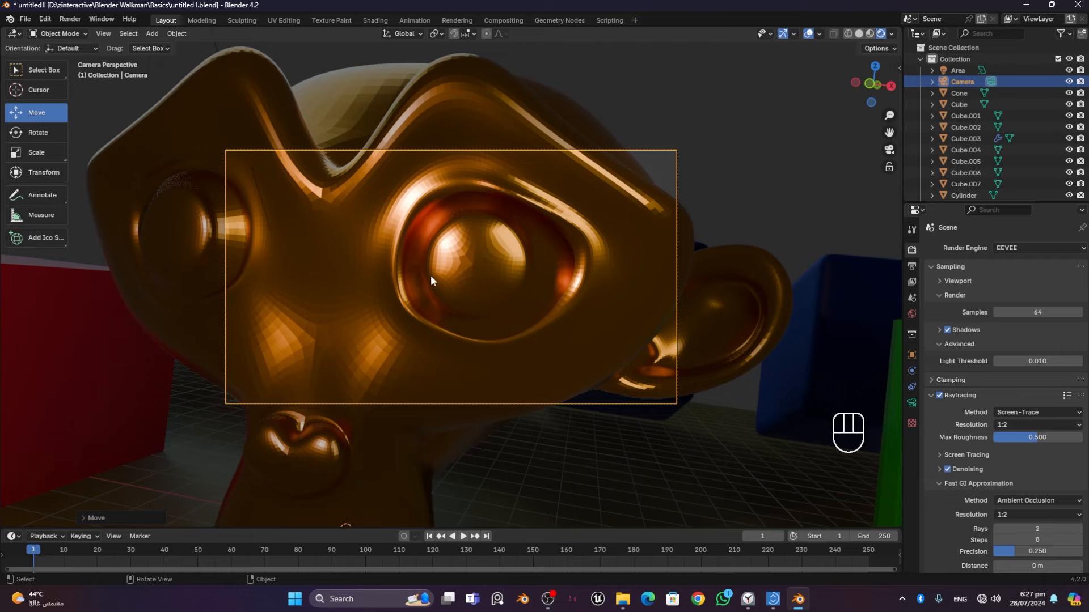
click(889, 150)
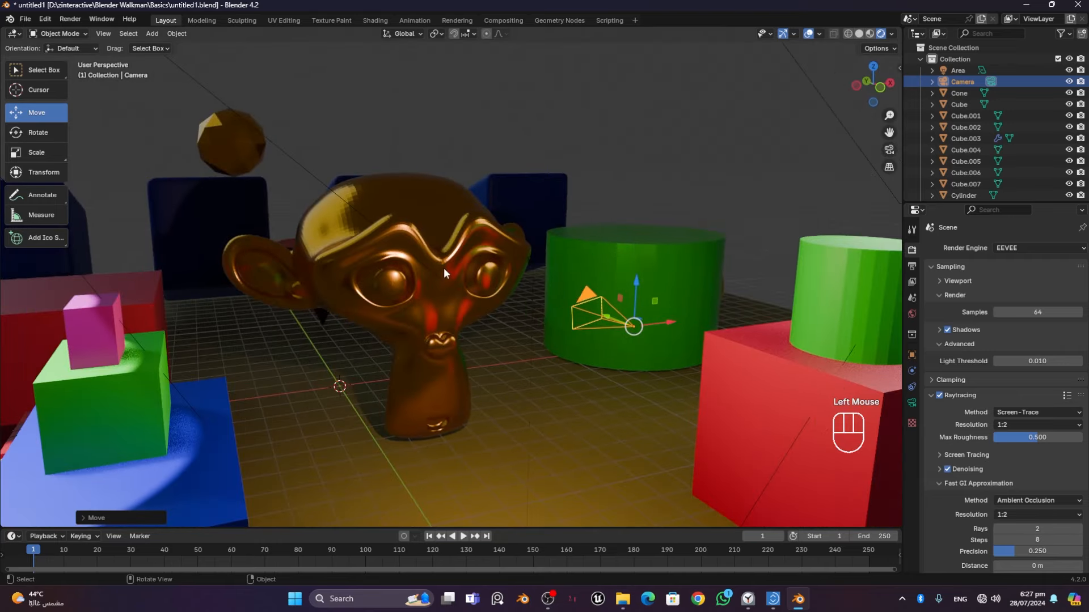
Step: Move the camera farther back from the monkey head, beside the large red cube, and check the framing through it
middle_drag(601, 348, 584, 406)
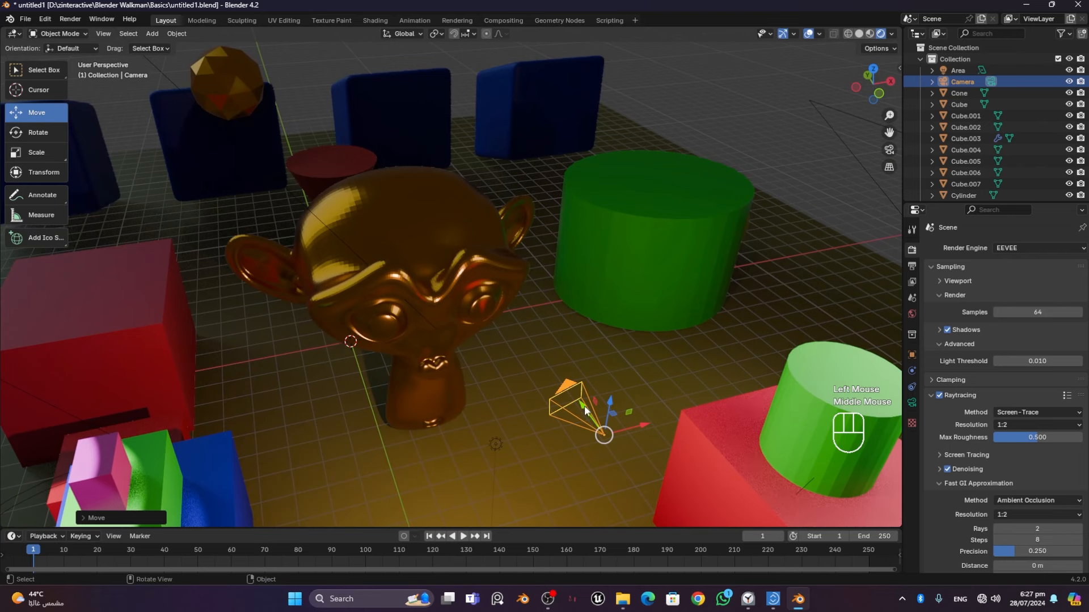
drag(585, 406, 662, 473)
scroll(662, 472, down, 2)
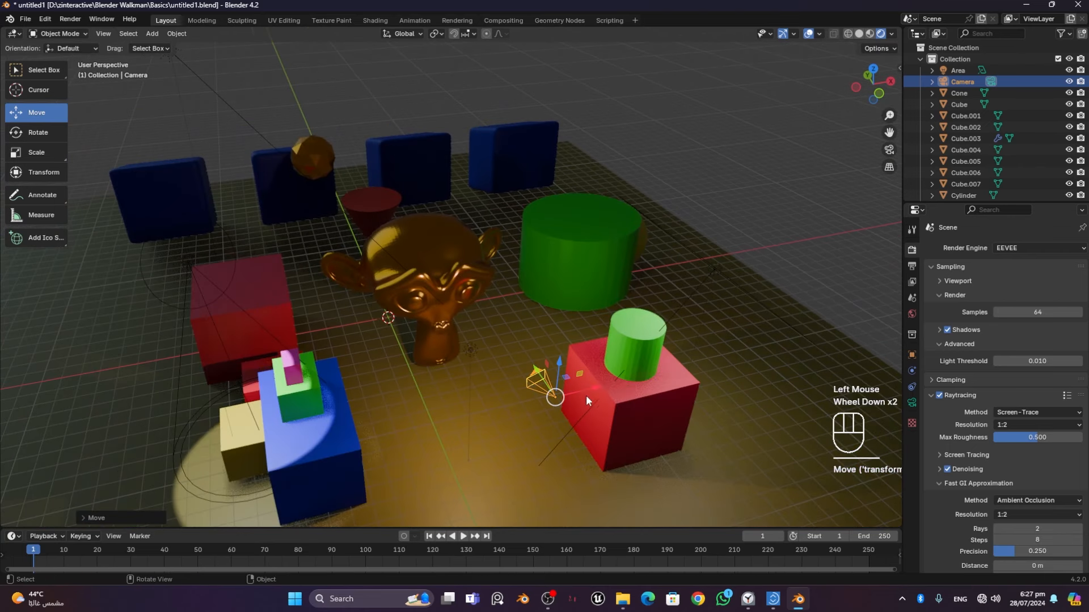
drag(581, 389, 551, 450)
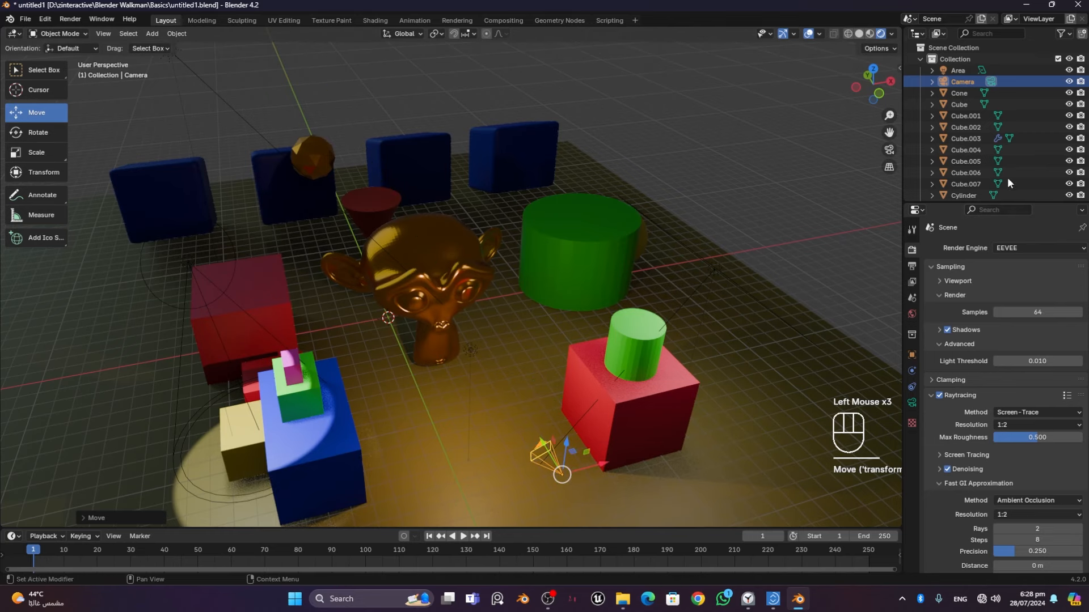
click(895, 150)
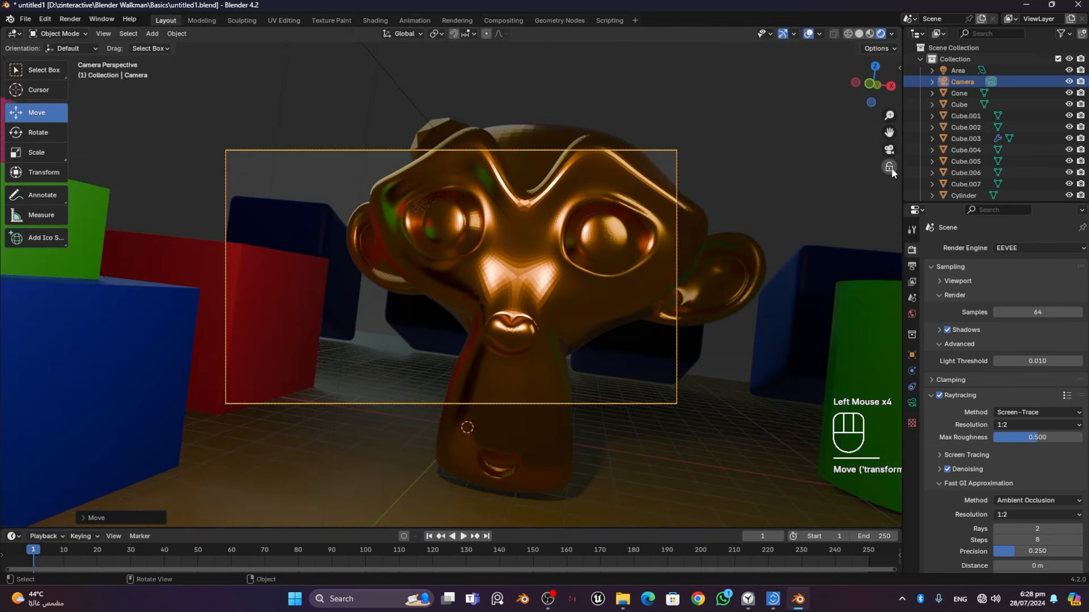
click(888, 151)
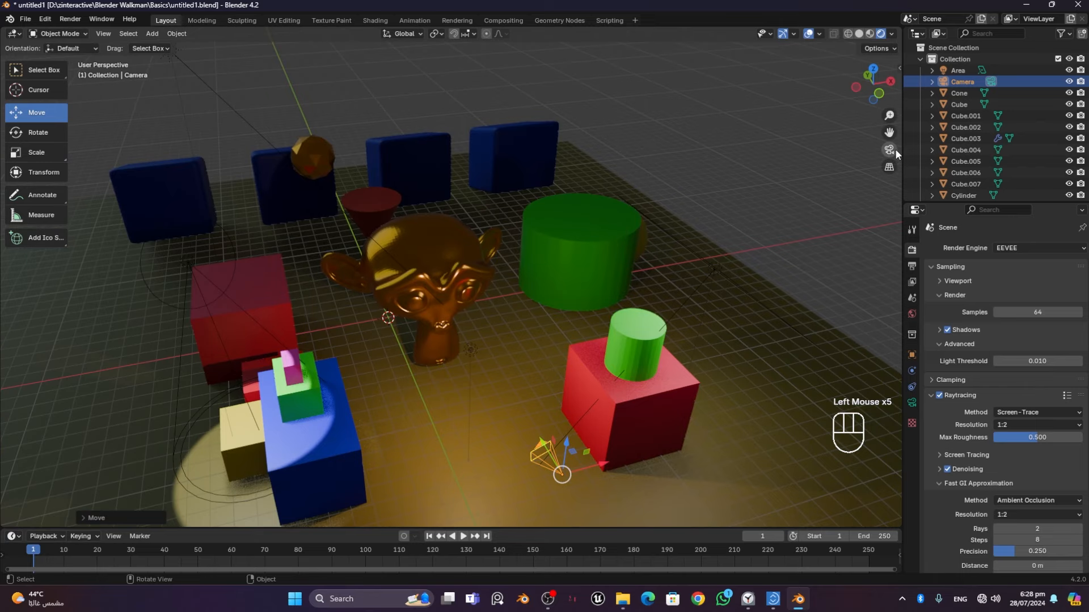
click(893, 149)
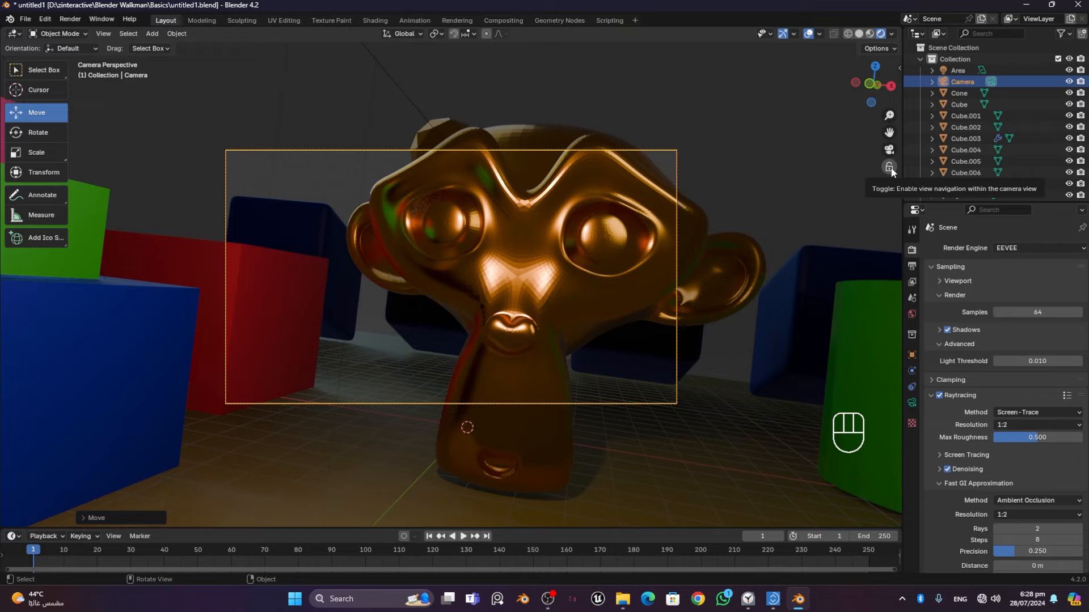
Step: Examine the 3D viewport's View Lock settings, including the Camera to View option
click(901, 67)
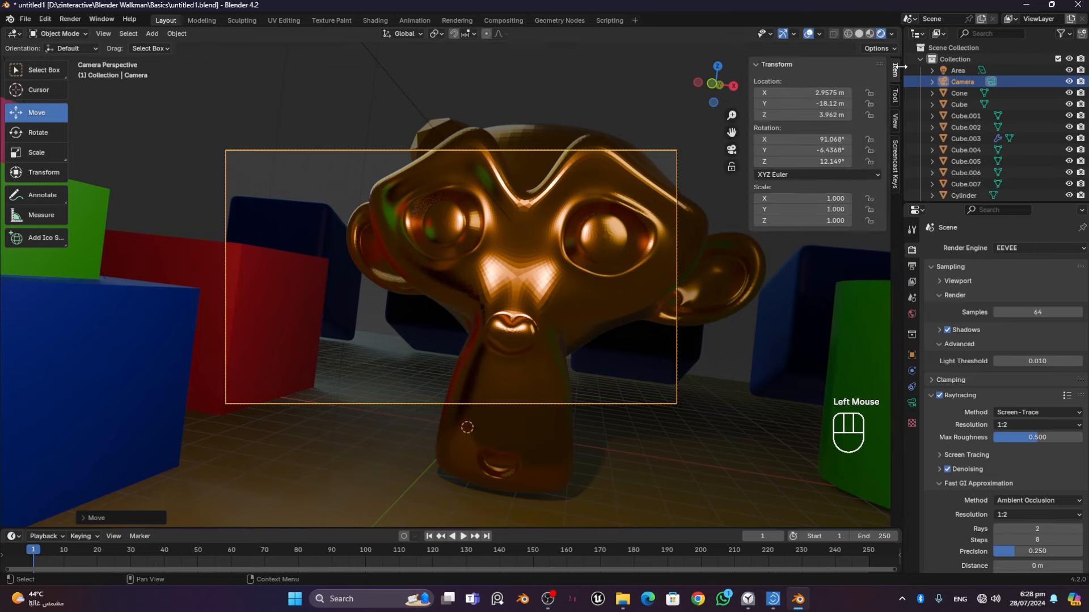
click(895, 99)
click(896, 122)
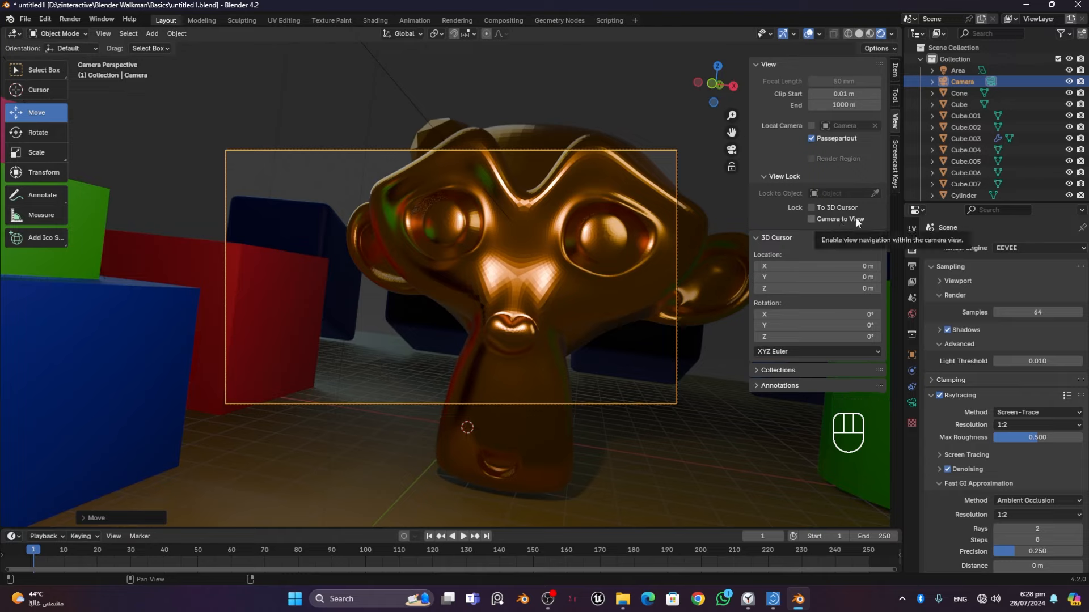
click(897, 120)
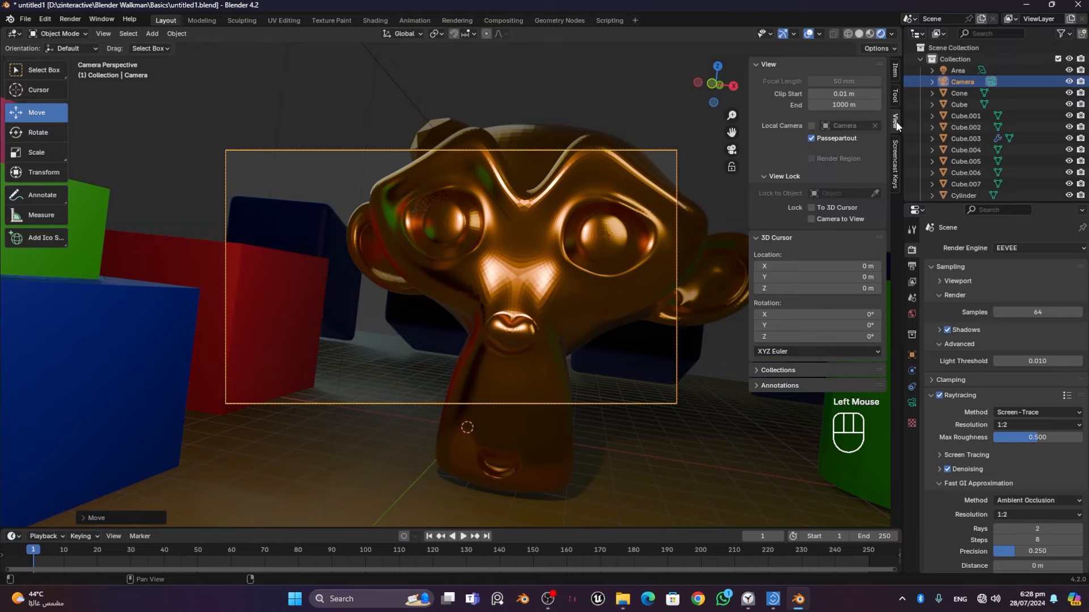
key(n)
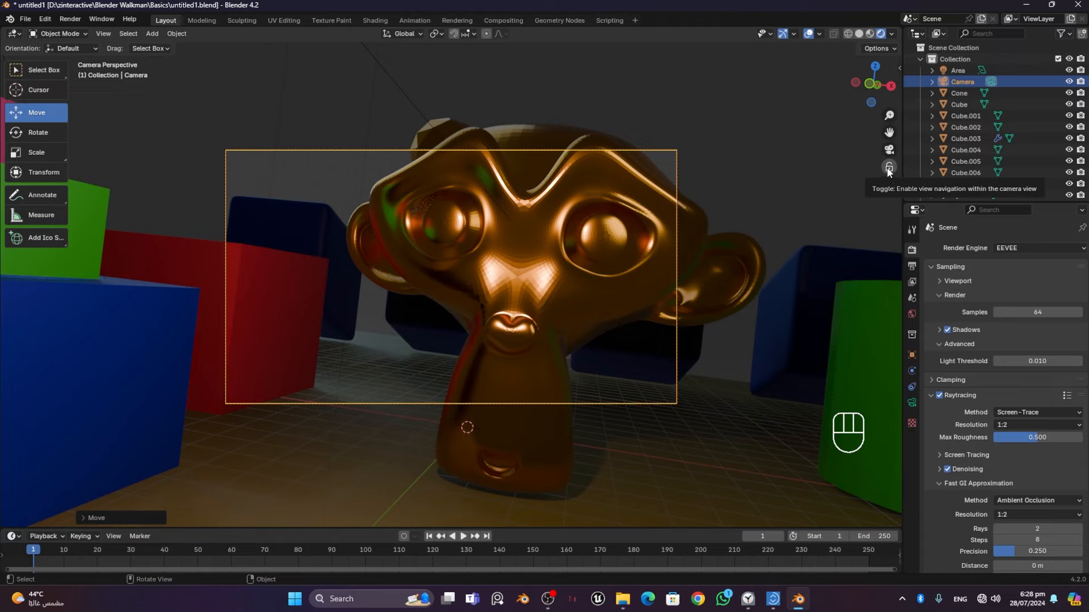
Step: Reframe the camera on the whole monkey head from farther back with Camera to View enabled, and switch the lock off
click(888, 168)
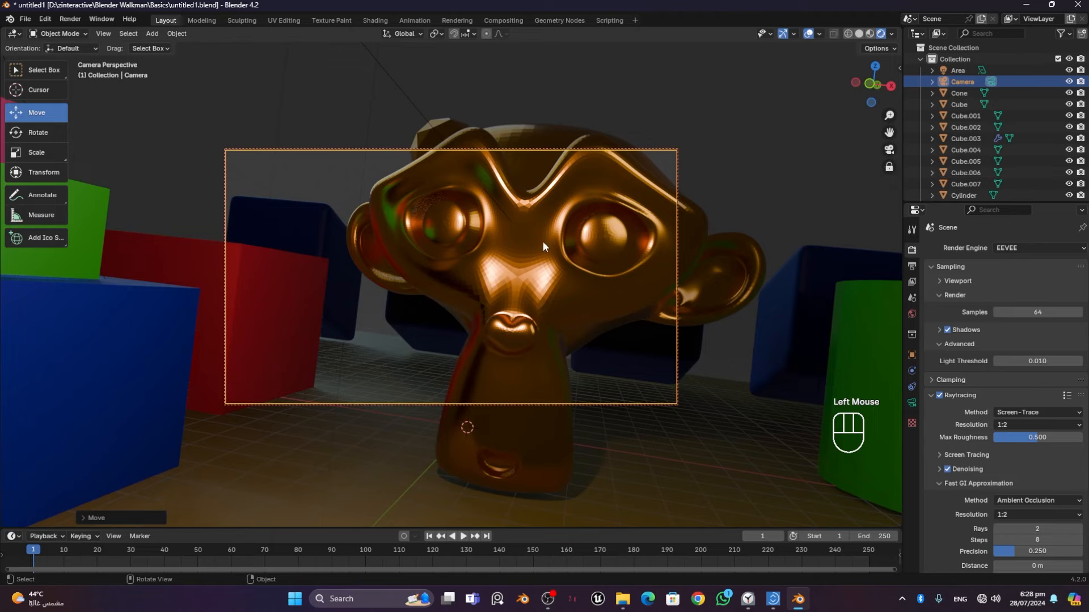
mouse_move(543, 242)
middle_down()
mouse_move(519, 240)
mouse_move(533, 220)
mouse_move(556, 240)
middle_up()
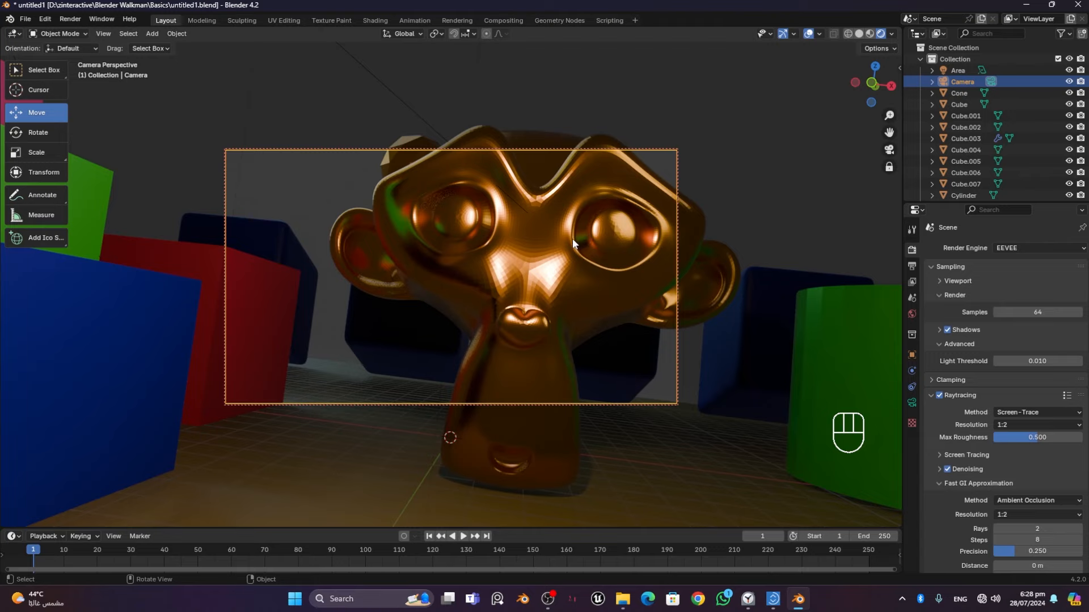
shift+middle_drag(556, 243, 440, 349)
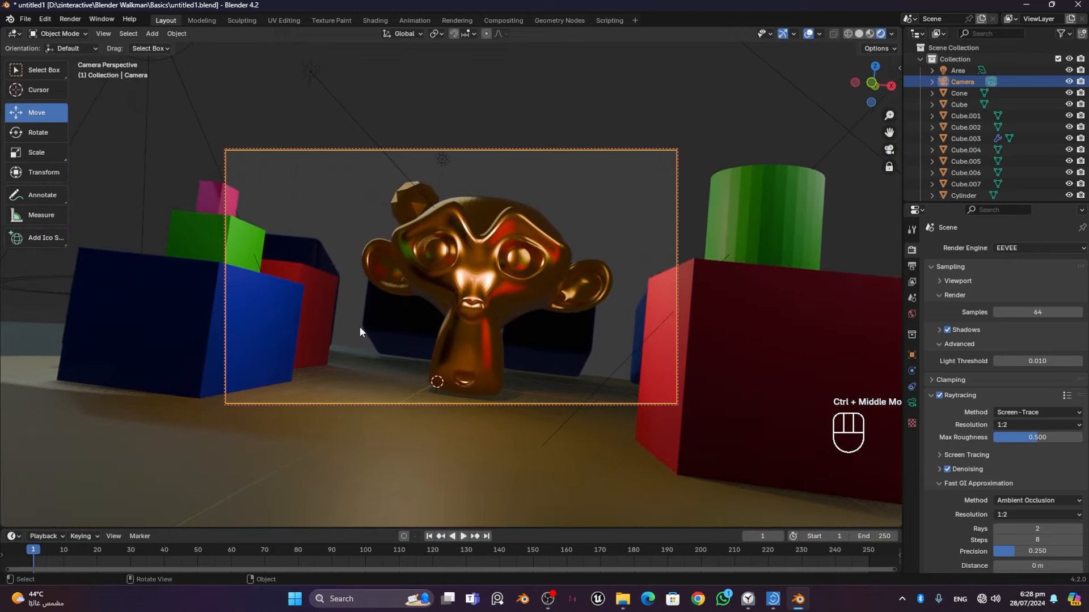
middle_drag(359, 326, 469, 328)
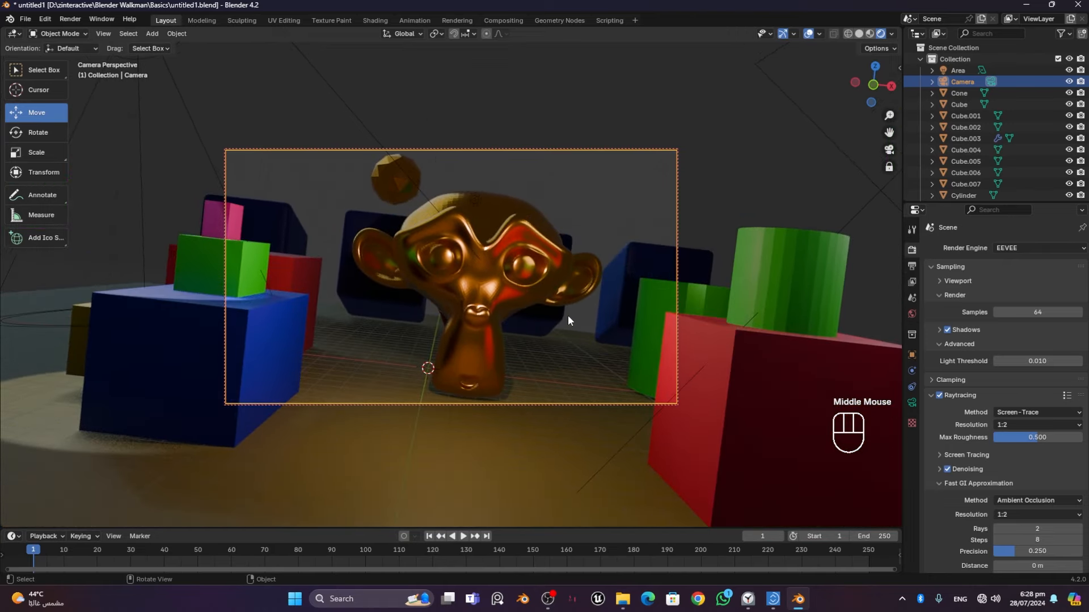
shift+middle_drag(569, 314, 611, 308)
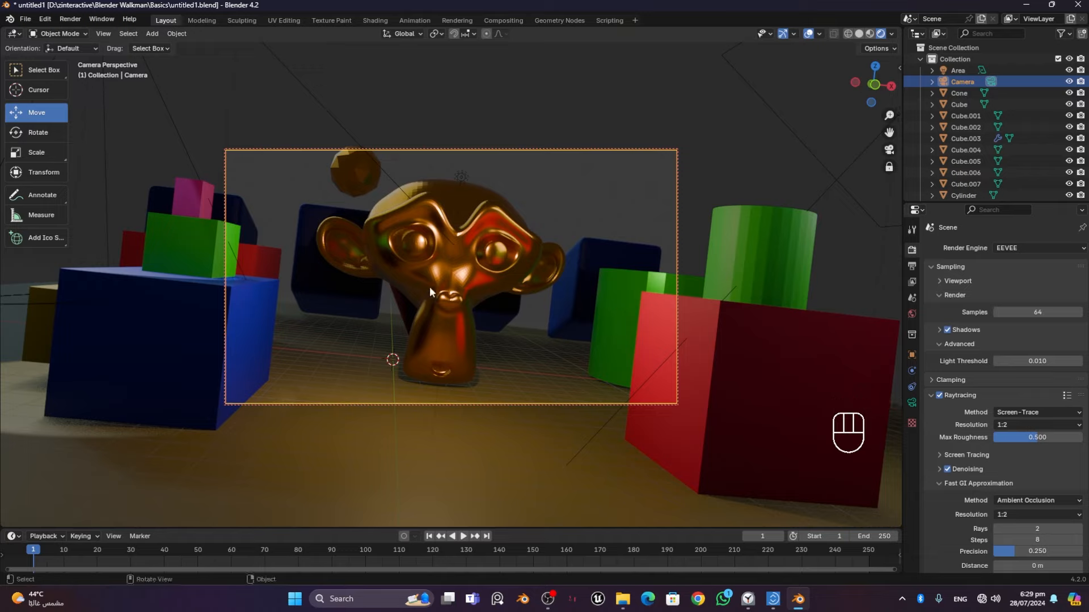
click(889, 168)
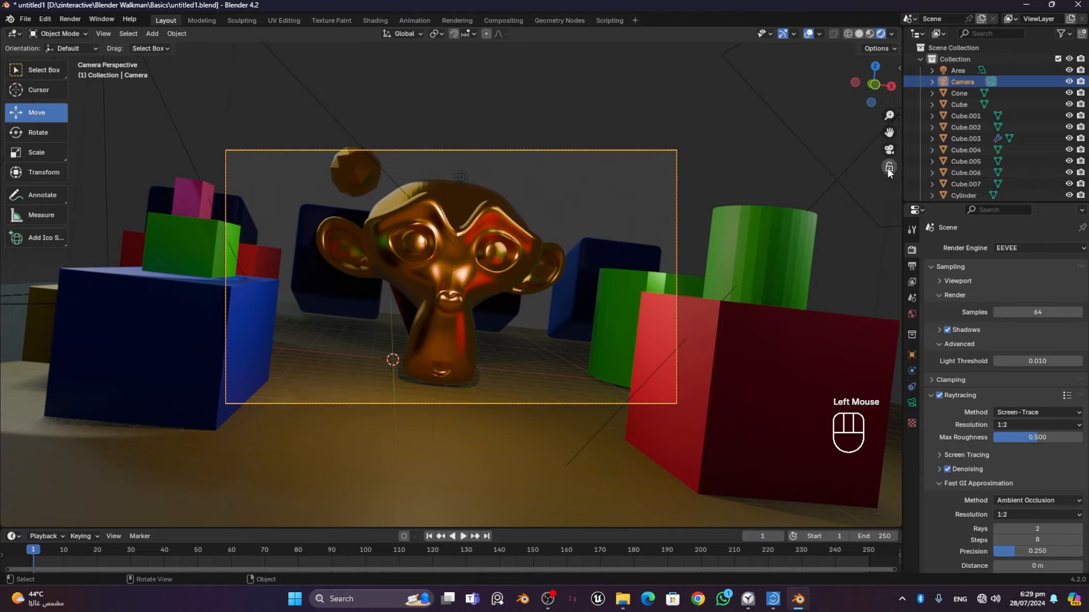
Step: Compare the camera's new placement in the overall scene with its framing through the camera view
click(889, 151)
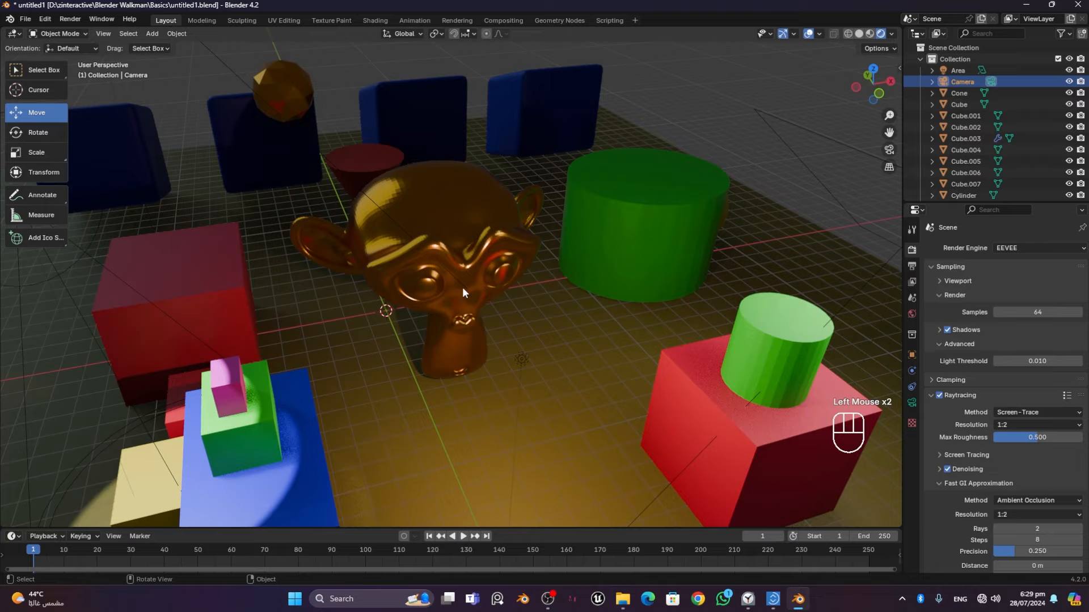
scroll(462, 287, down, 4)
middle_drag(461, 287, 505, 291)
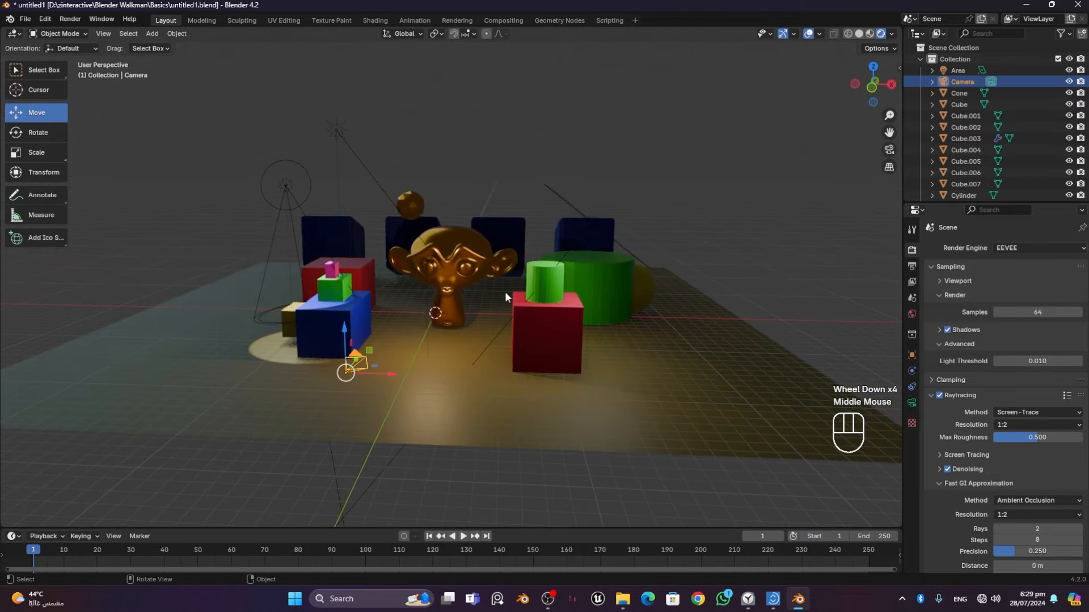
click(889, 150)
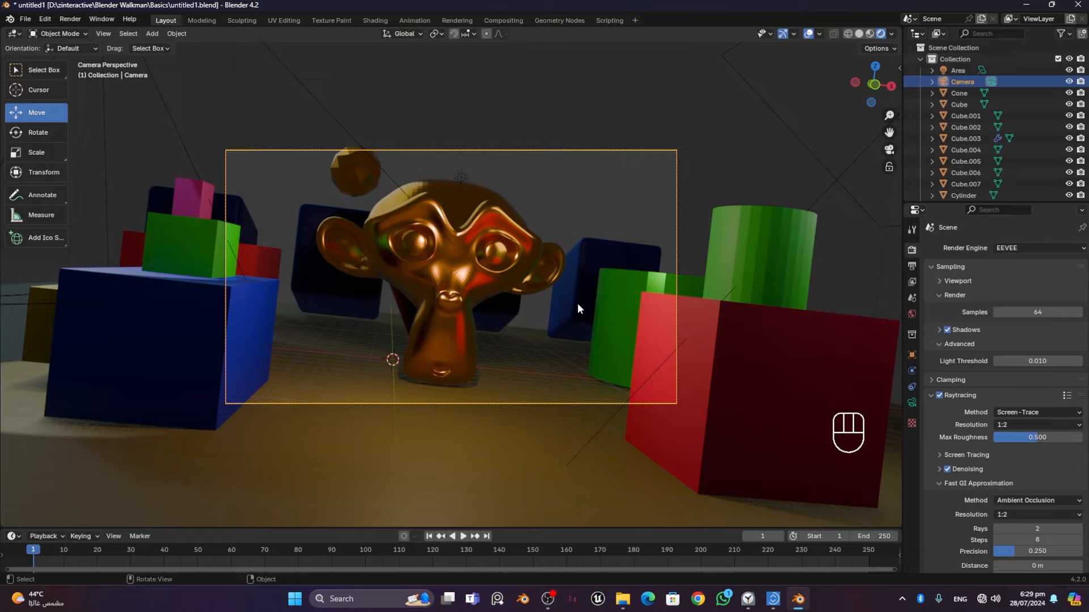
click(888, 151)
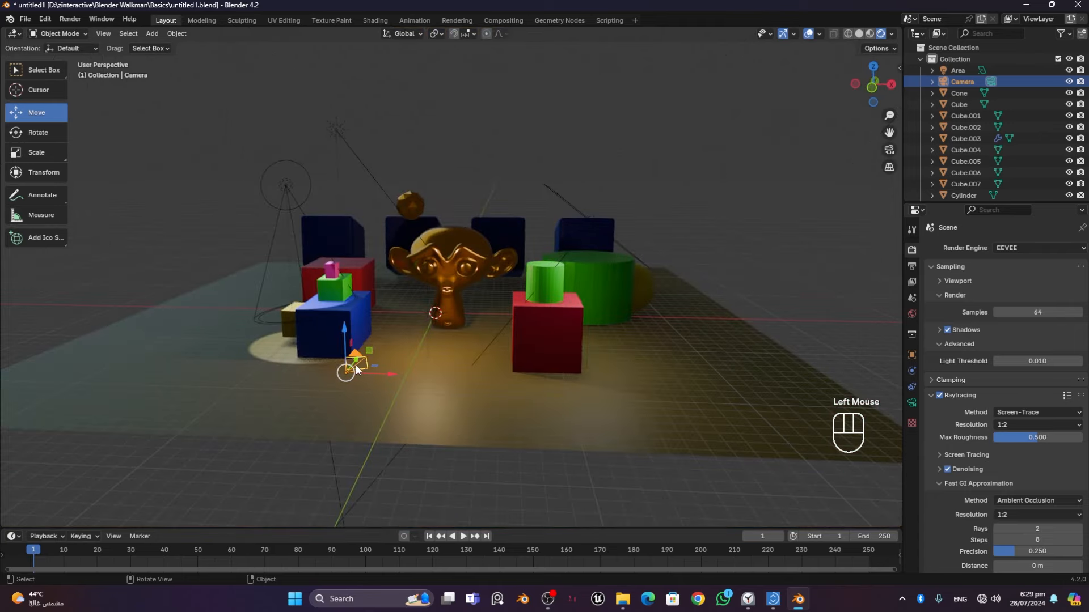
Step: Examine the camera's data properties, including its Camera, Viewport Display and Custom Properties settings
click(912, 403)
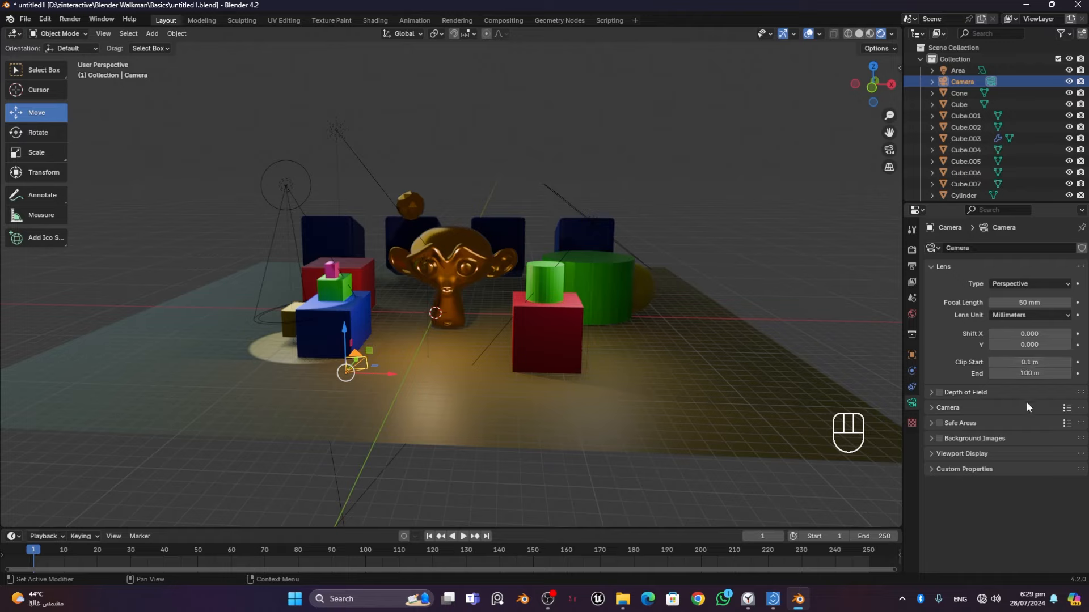
click(939, 410)
click(957, 469)
click(957, 468)
click(981, 451)
click(980, 451)
Step: Set the camera's Y rotation to 0° and check the levelled framing through the camera view
click(898, 68)
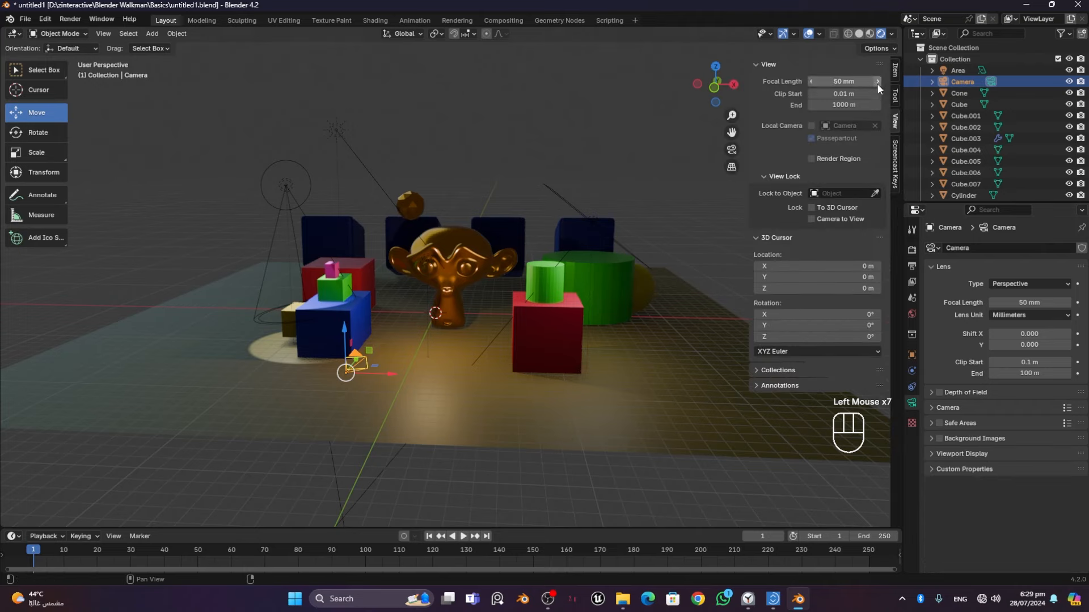
key(n)
key(n)
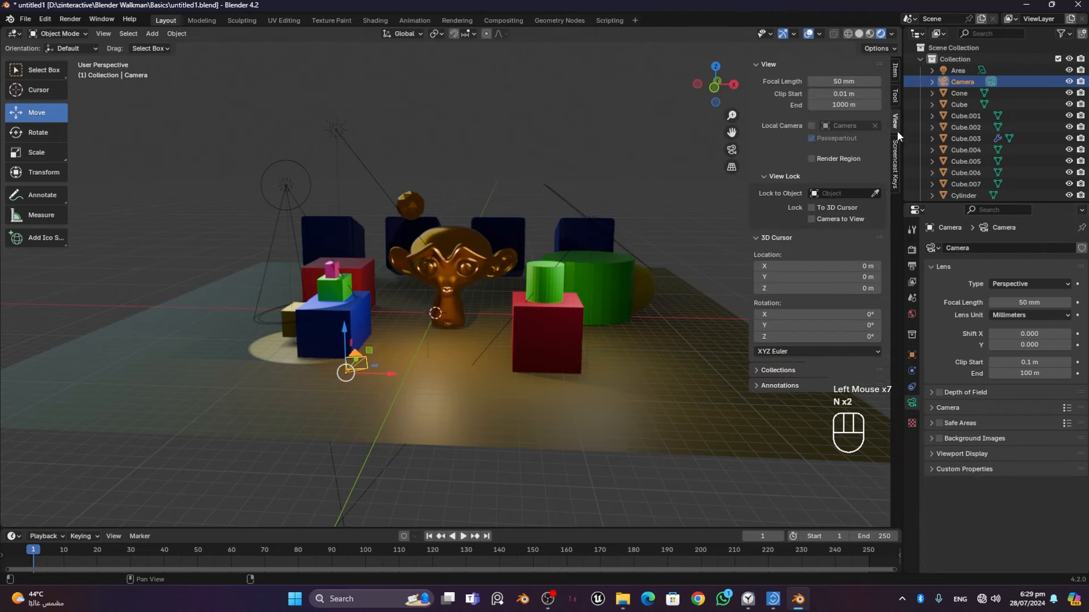
click(893, 74)
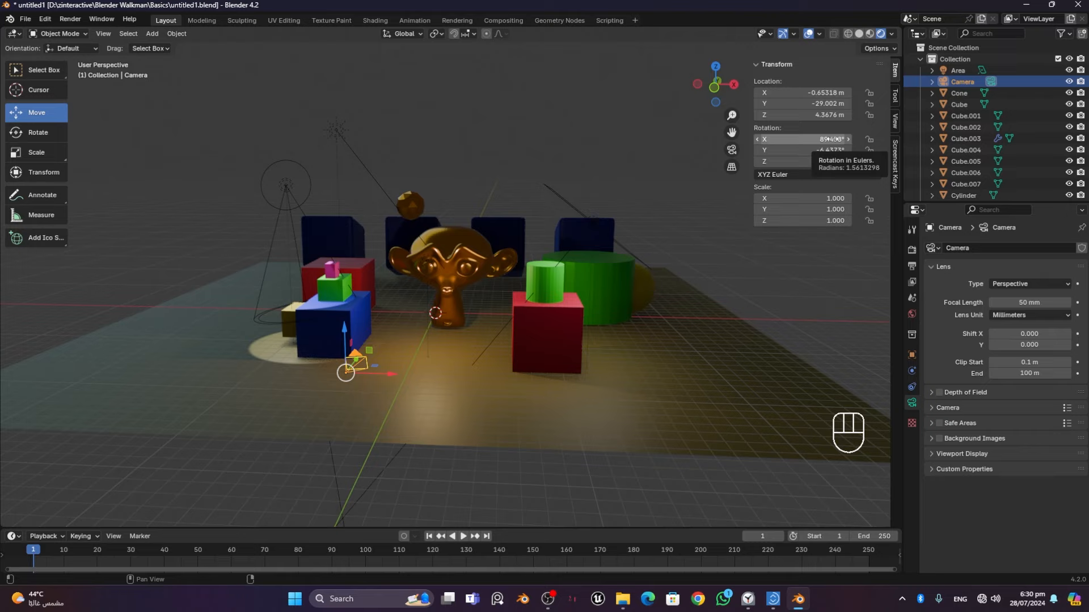
click(816, 150)
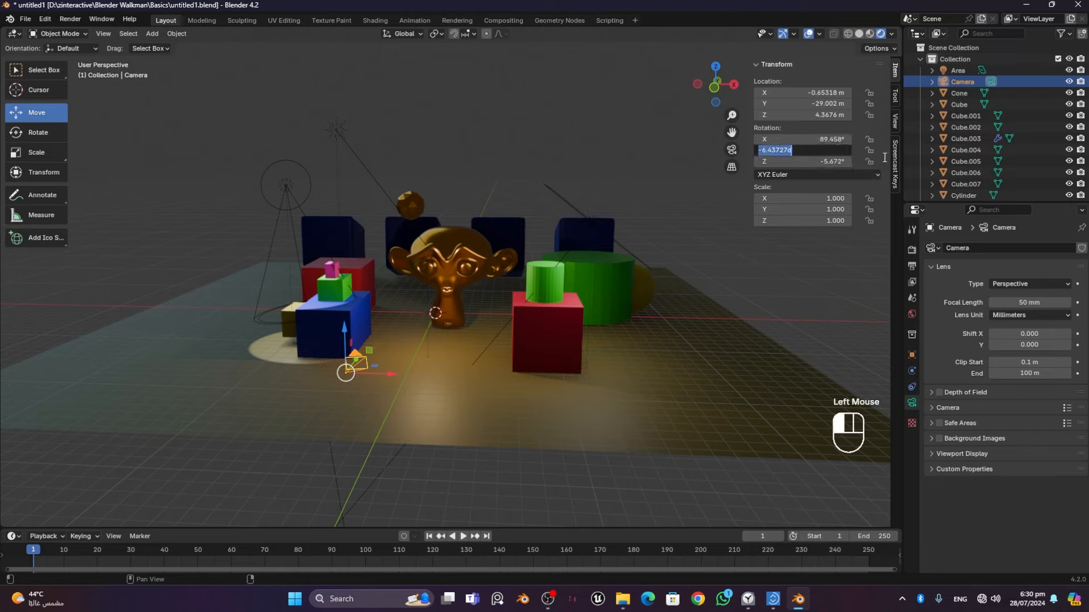
text(0)
key(Return)
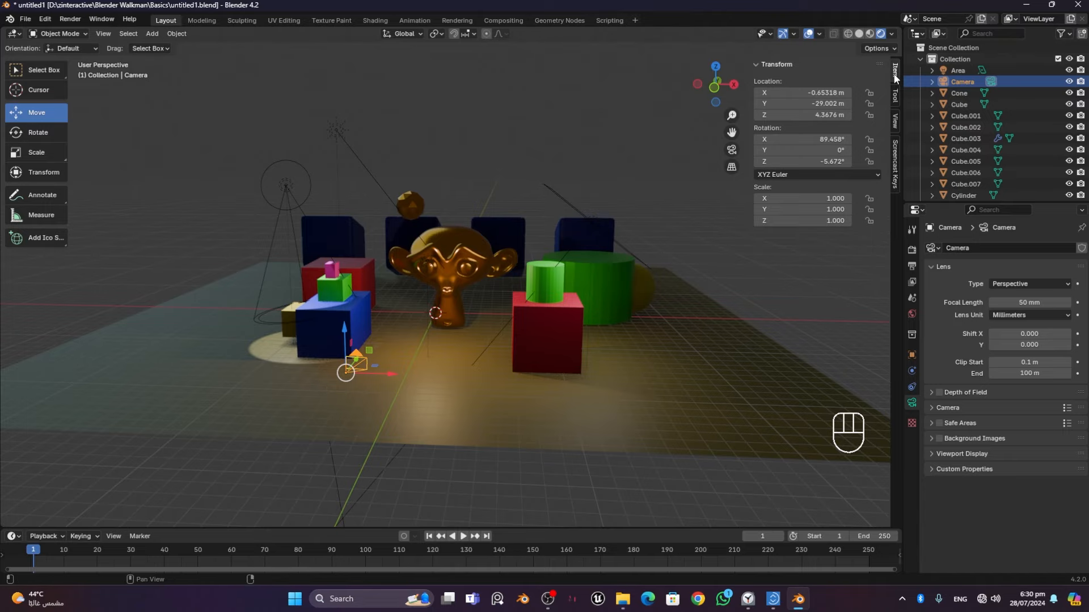
key(n)
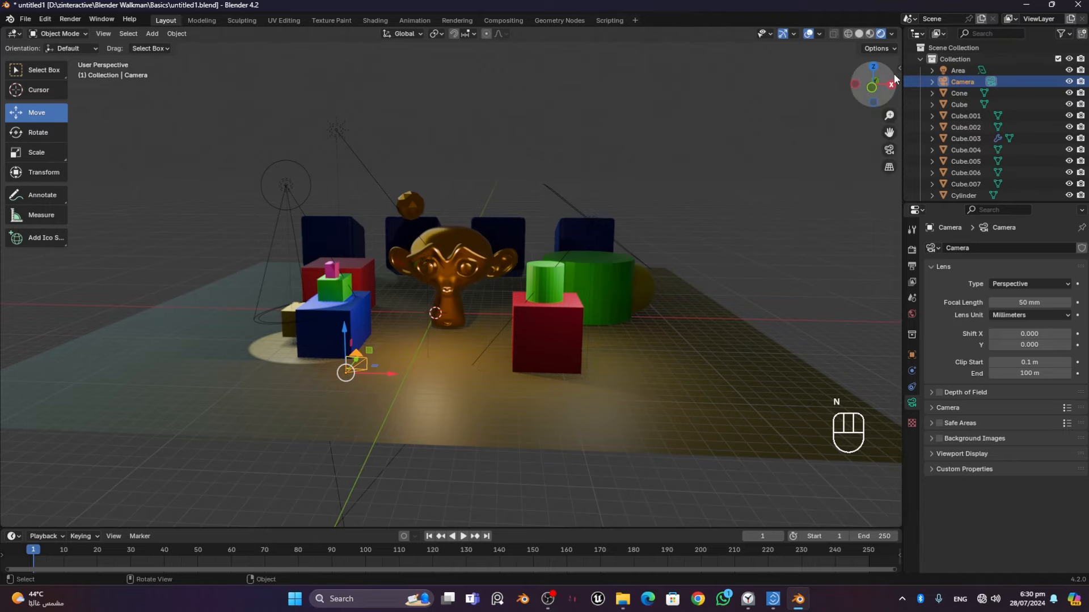
click(889, 151)
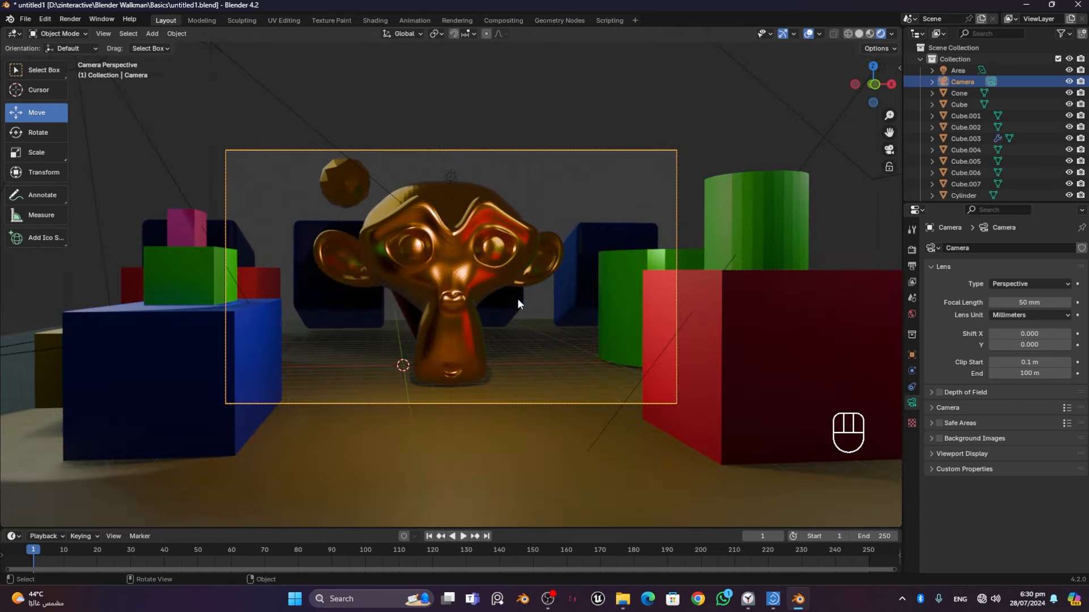
Step: Lock the camera to the view, reframe the monkey head from farther back between the coloured cubes, and release the lock
click(889, 168)
middle_drag(465, 311, 376, 269)
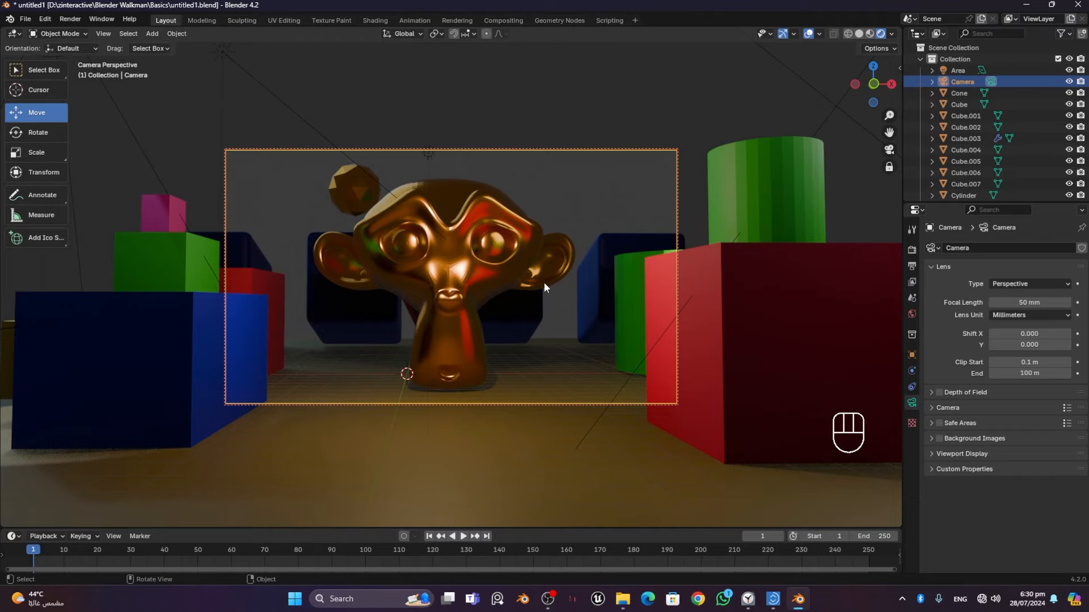
ctrl+middle_drag(543, 275, 525, 313)
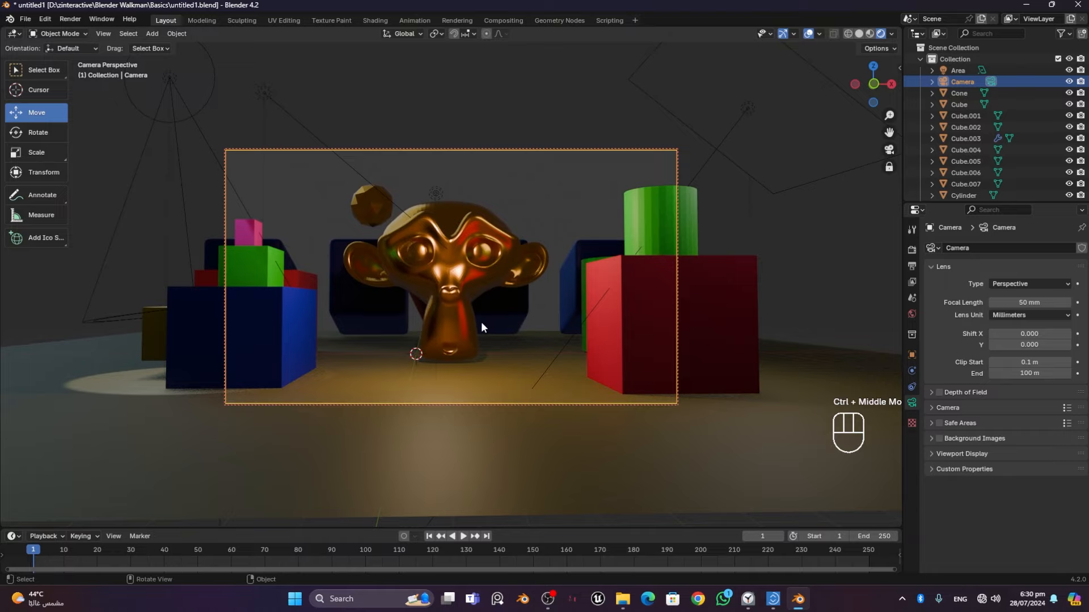
middle_drag(469, 335, 461, 335)
shift+middle_drag(461, 334, 485, 336)
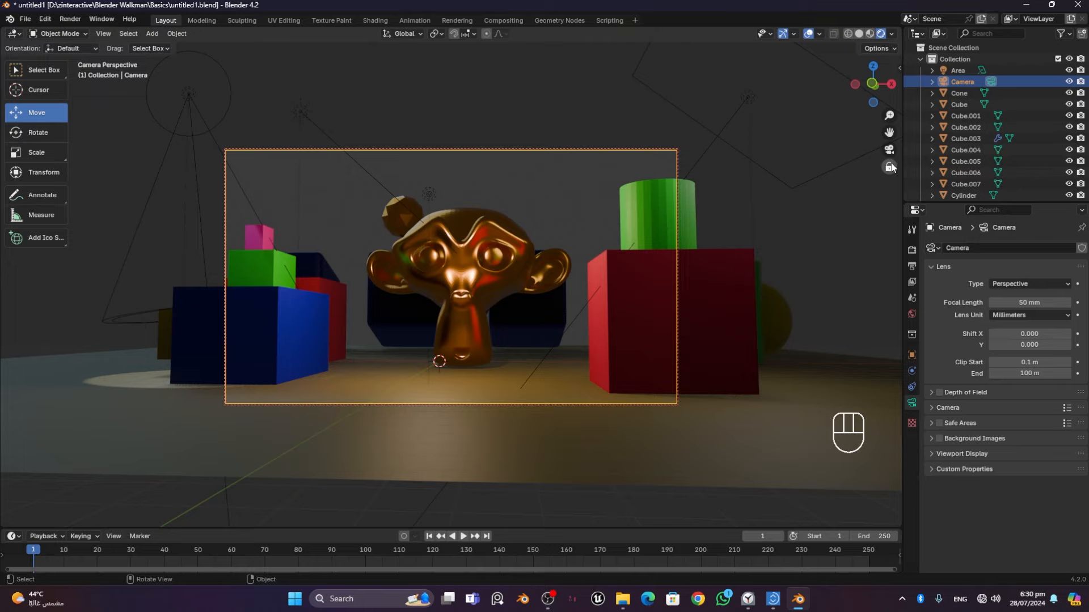
click(891, 168)
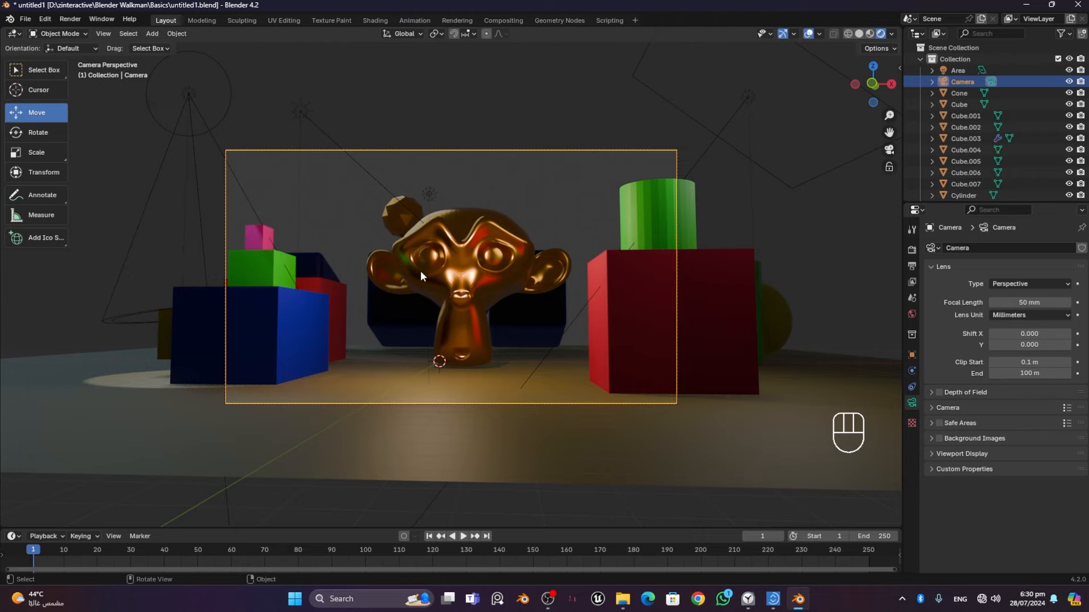
Step: Leave the camera view and undo the last two camera moves
click(889, 150)
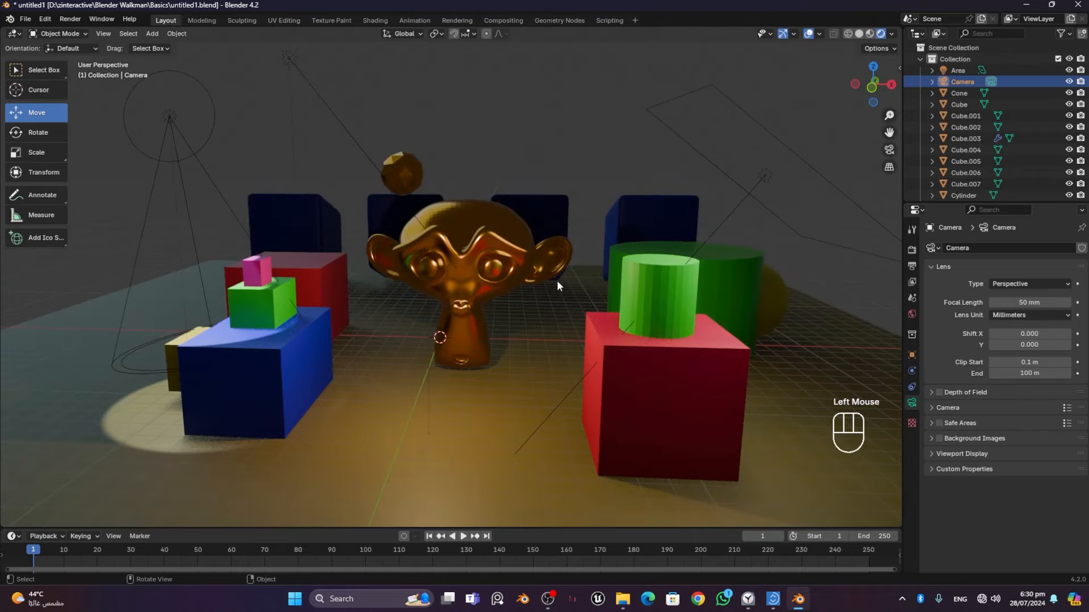
scroll(380, 325, down, 5)
scroll(351, 341, up, 2)
middle_drag(331, 352, 340, 375)
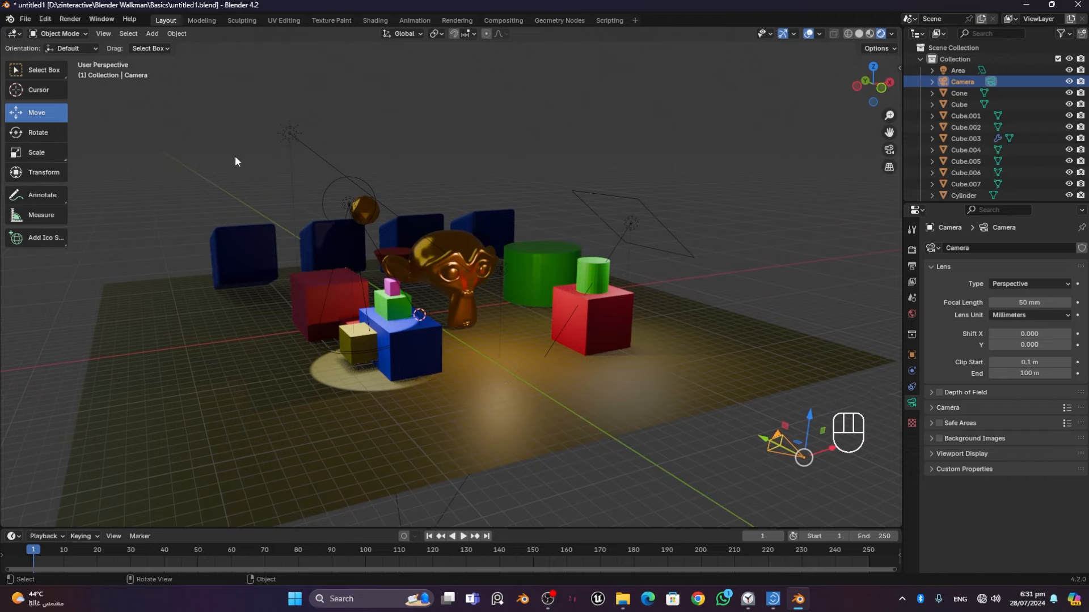
click(45, 19)
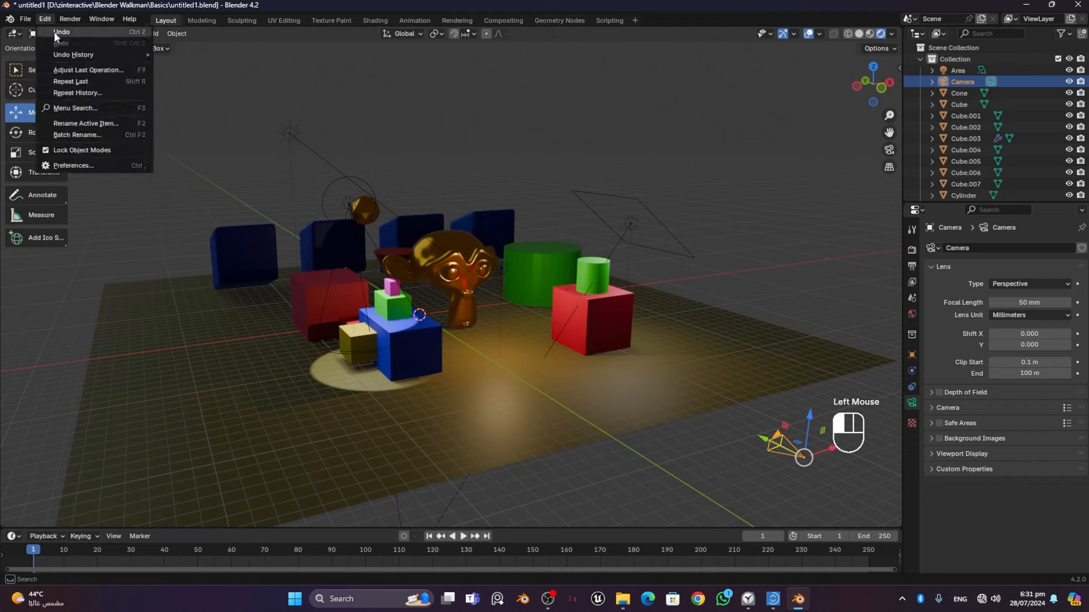
click(53, 32)
click(45, 18)
click(45, 32)
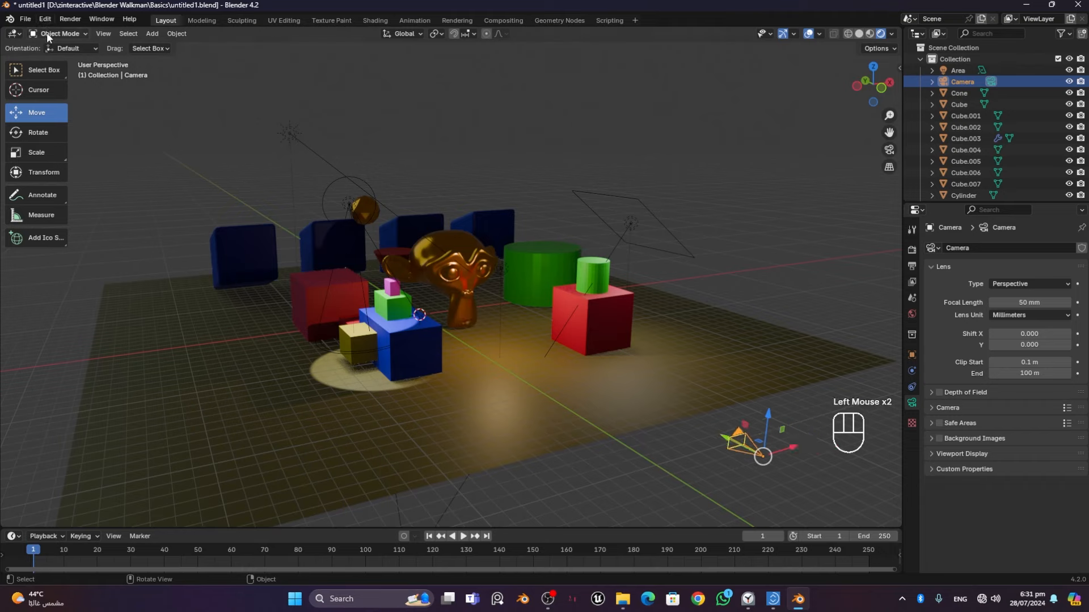
Step: Redo the two camera moves
click(48, 19)
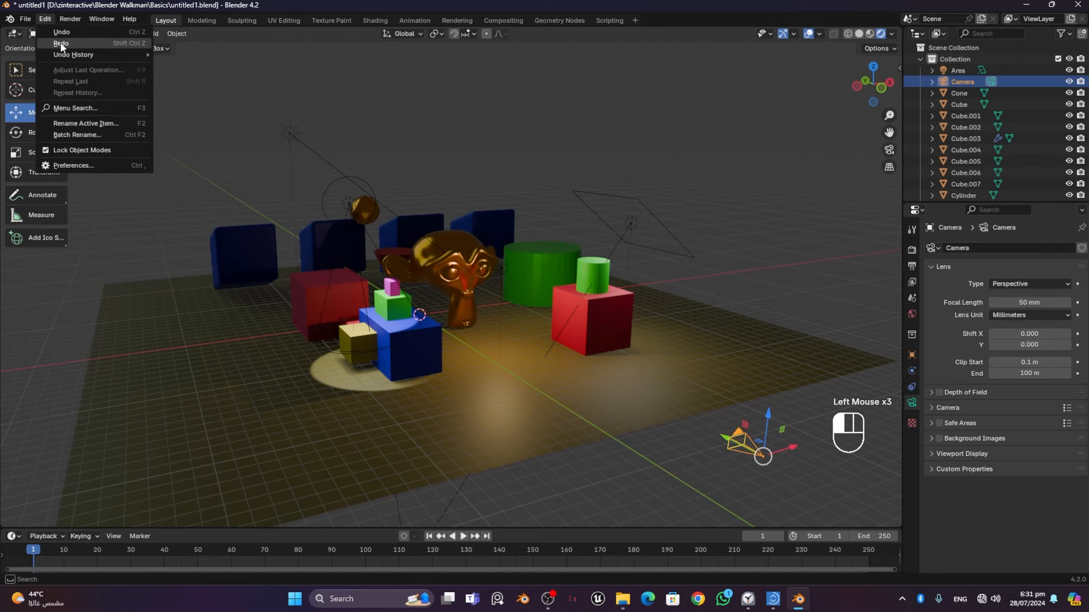
click(60, 42)
click(47, 19)
click(57, 45)
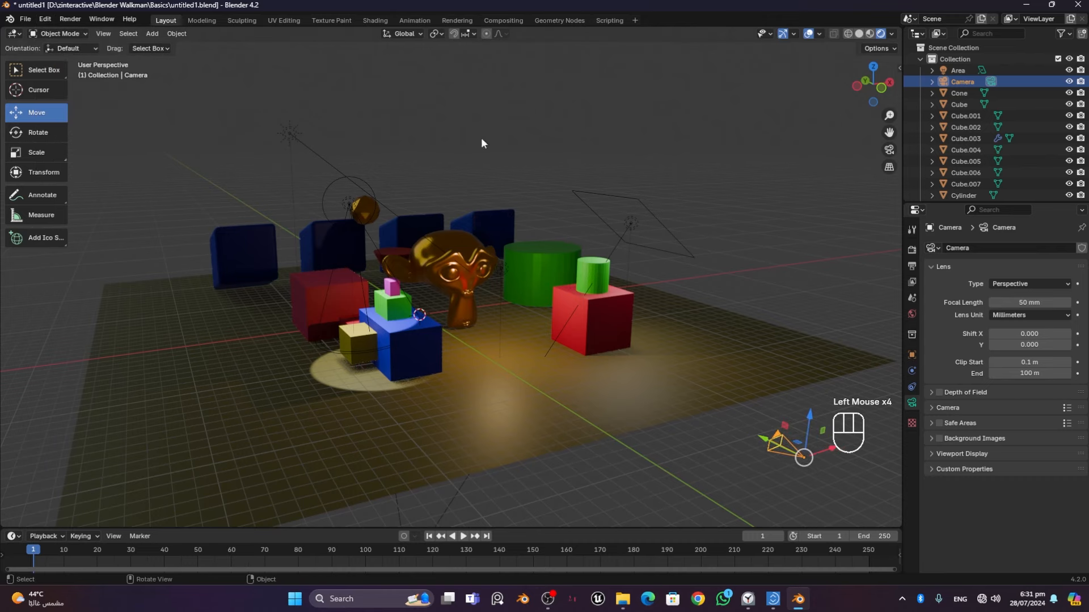
Step: Compare the camera's position in the whole scene with the monkey head framing seen through the camera
click(888, 151)
click(888, 150)
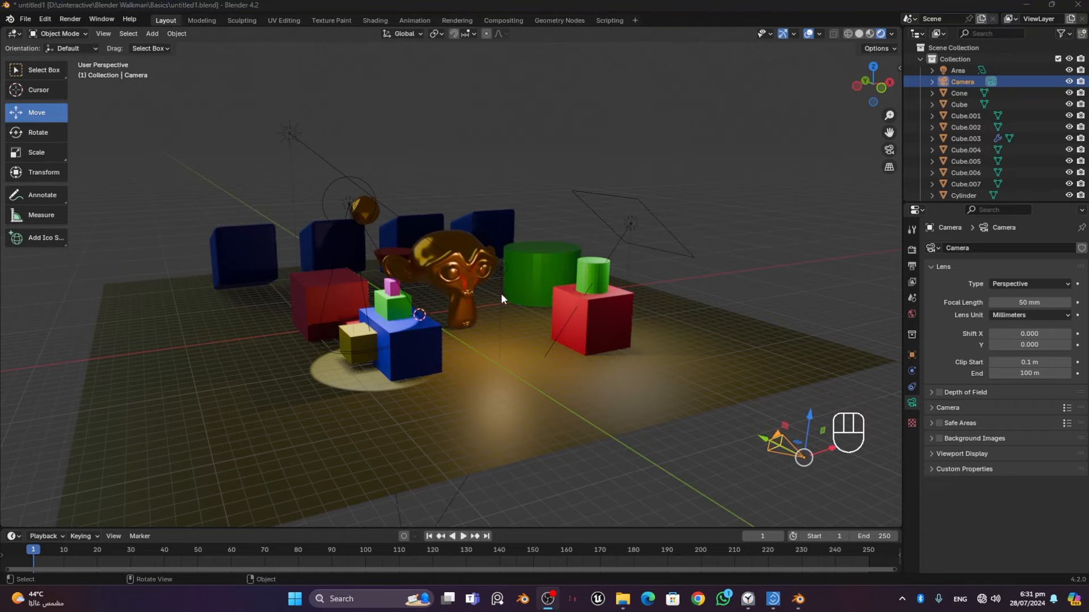
middle_drag(501, 293, 272, 348)
scroll(540, 320, up, 2)
scroll(327, 314, down, 2)
scroll(320, 314, up, 1)
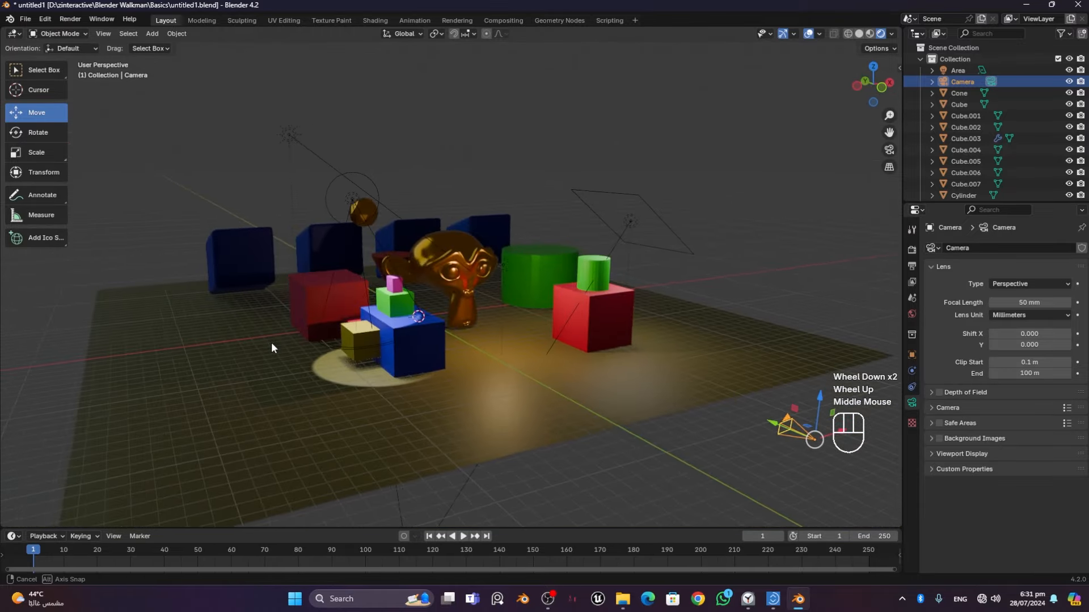
shift+middle_drag(493, 360, 389, 359)
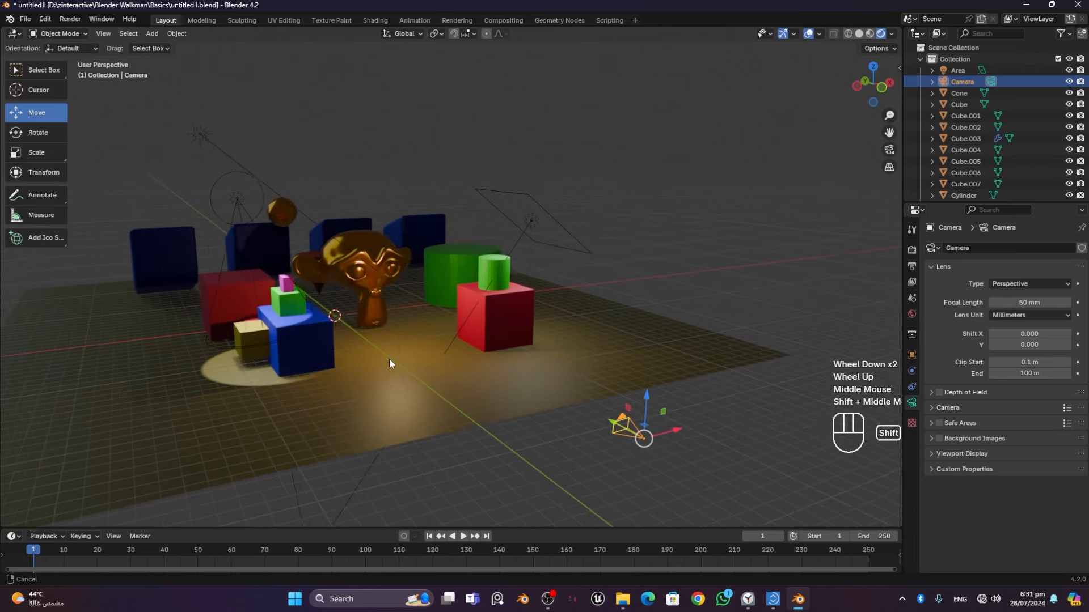
click(894, 149)
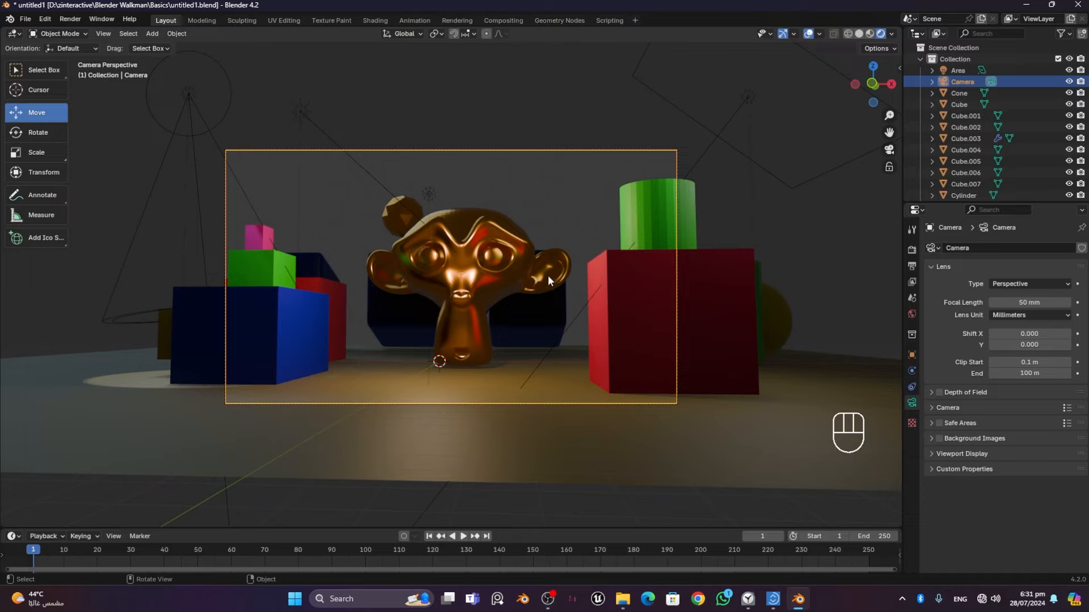
click(888, 152)
mouse_move(339, 308)
middle_down()
mouse_move(461, 319)
mouse_move(332, 316)
mouse_move(309, 305)
mouse_move(321, 304)
middle_up()
click(889, 151)
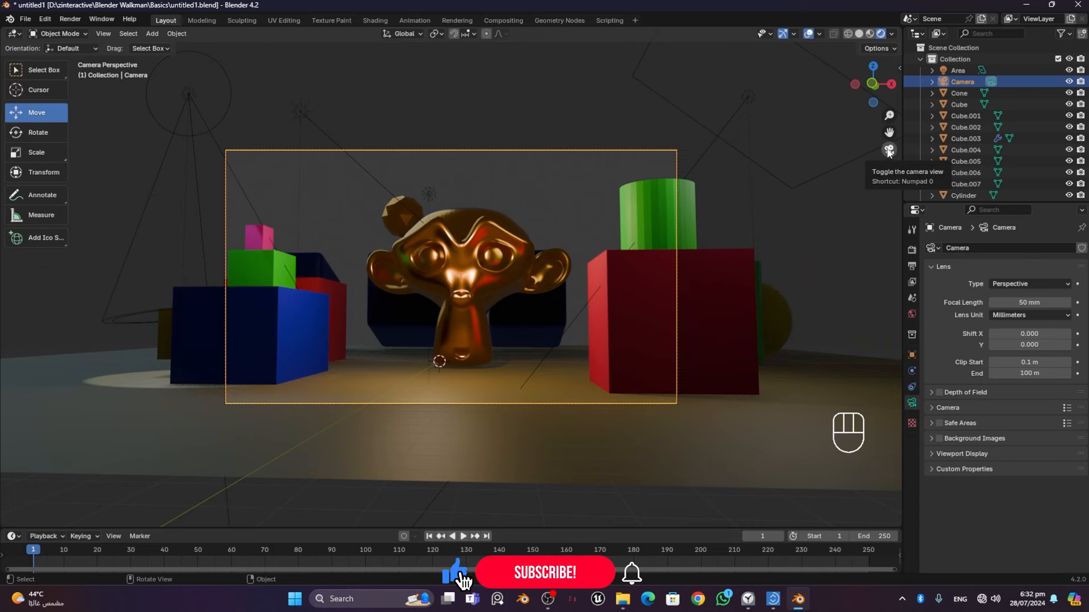
Step: Compose a close frontal view of the golden monkey head between the blue and red cubes, outside the camera view
click(889, 150)
middle_drag(320, 319, 862, 320)
shift+middle_drag(481, 307, 565, 328)
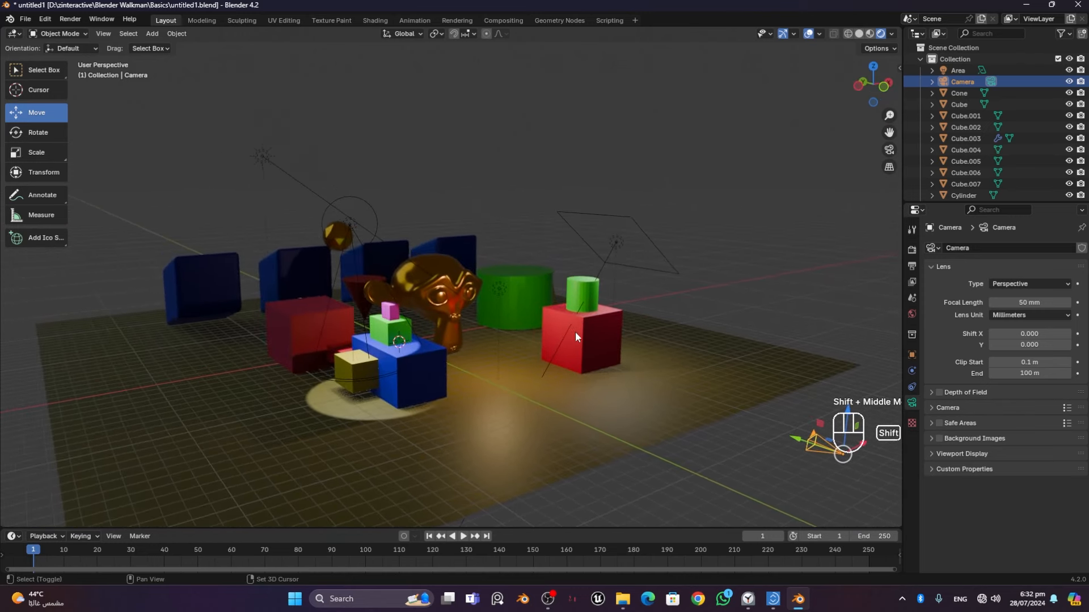
middle_drag(581, 372, 489, 339)
shift+middle_drag(492, 296, 484, 353)
scroll(497, 381, up, 1)
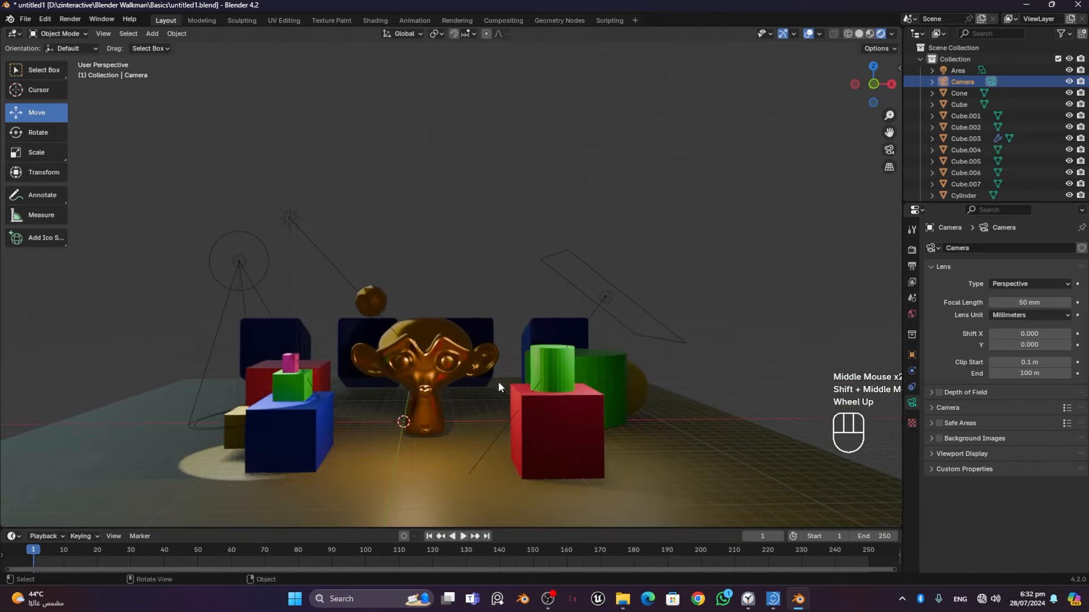
scroll(498, 380, up, 1)
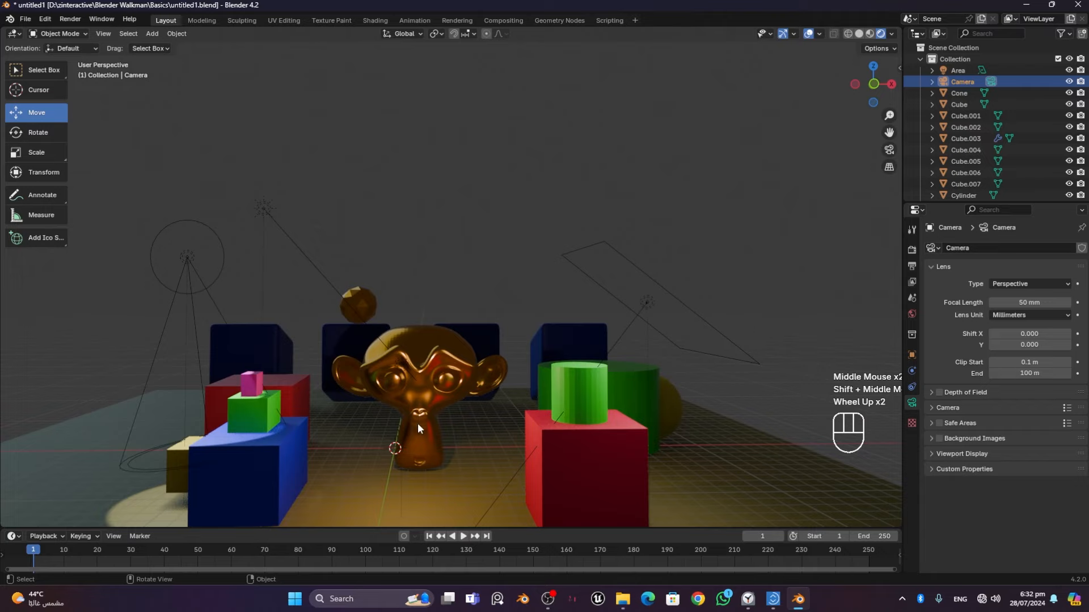
shift+middle_drag(447, 428, 448, 365)
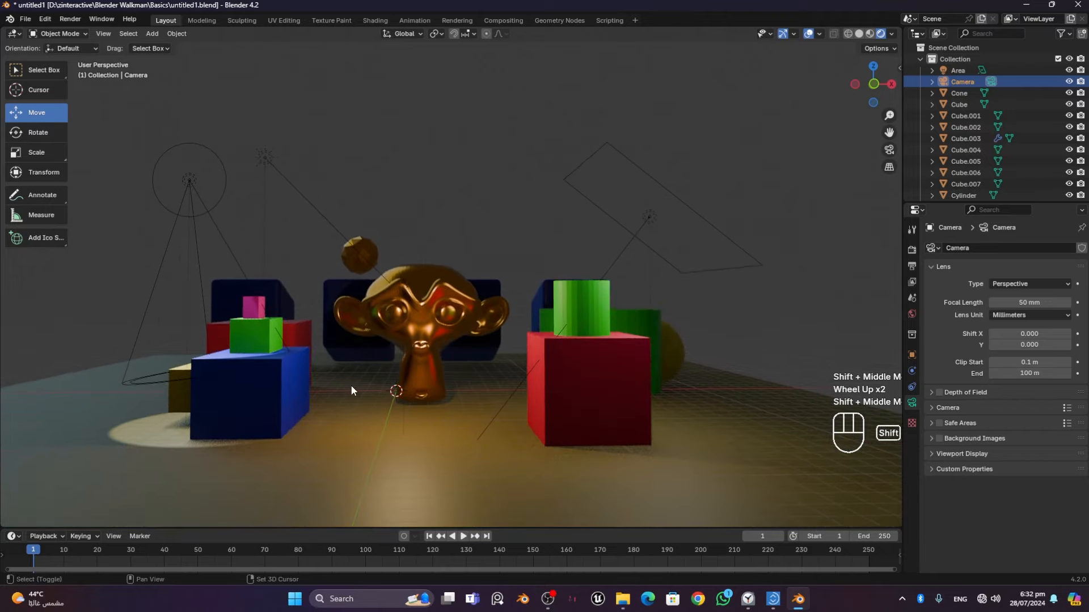
shift+middle_drag(352, 385, 408, 363)
scroll(471, 344, up, 1)
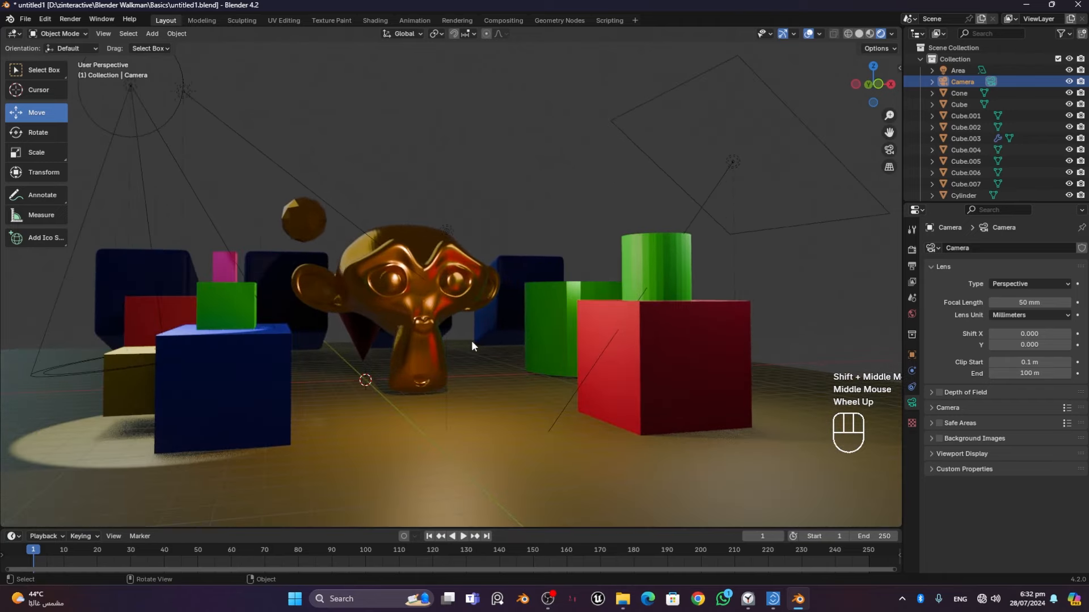
scroll(472, 345, up, 1)
middle_drag(475, 381, 455, 379)
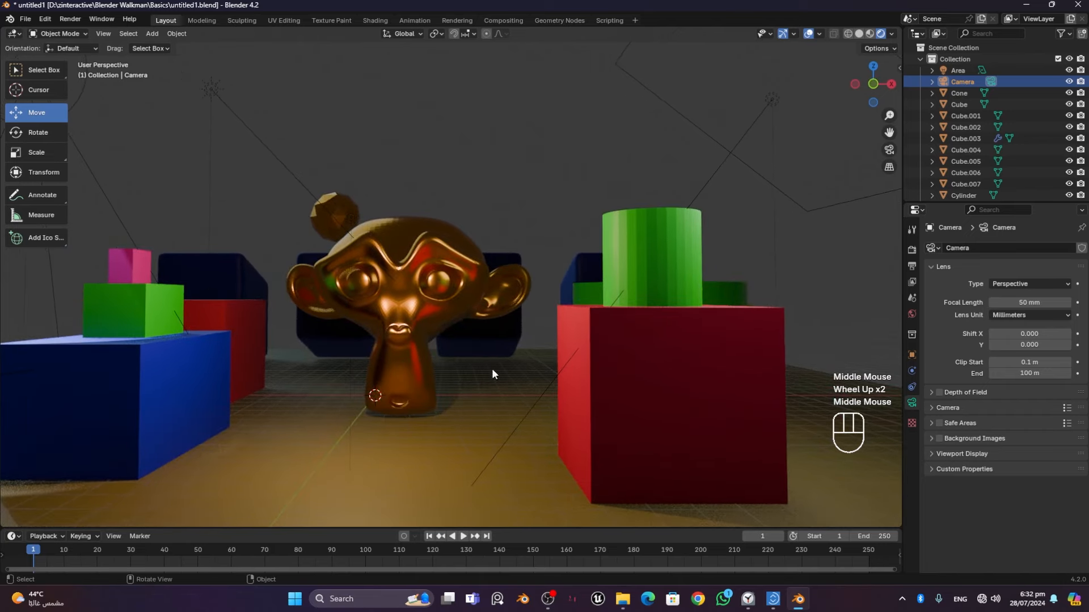